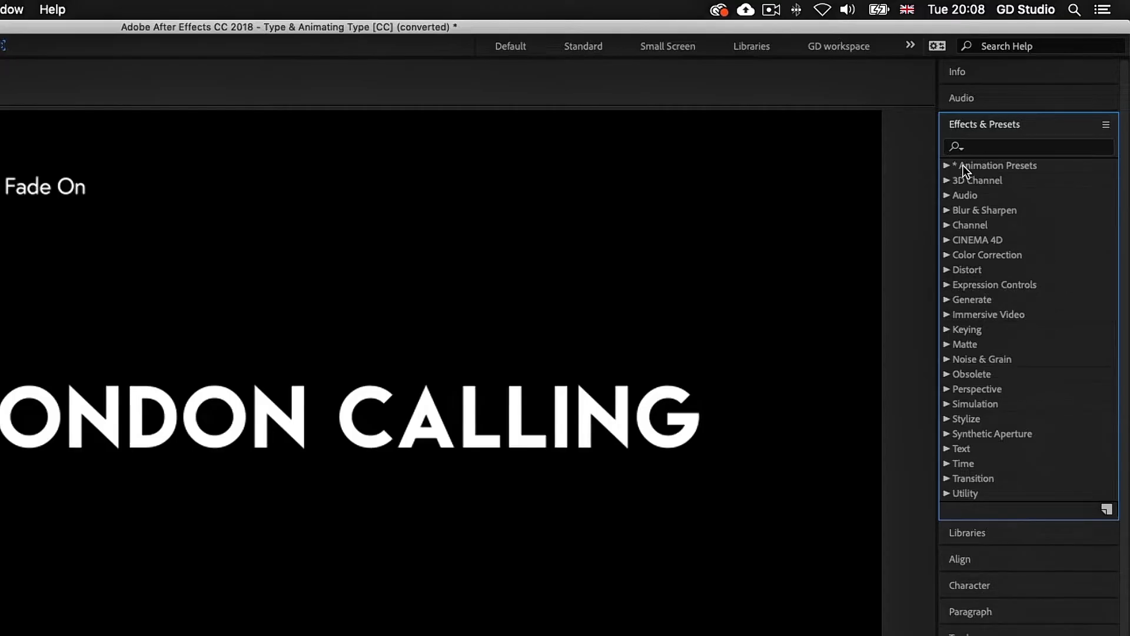
Expand the Text animation presets and look through the Animate In presets
{"action": "left_click", "coordinate": [946, 166]}
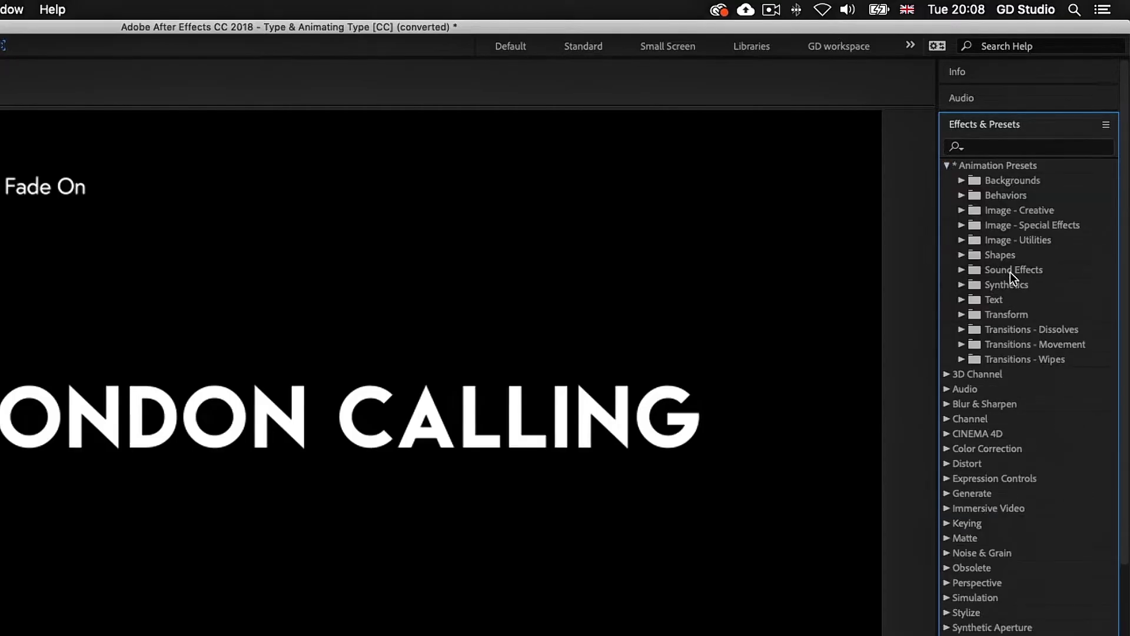
{"action": "left_click", "coordinate": [961, 299]}
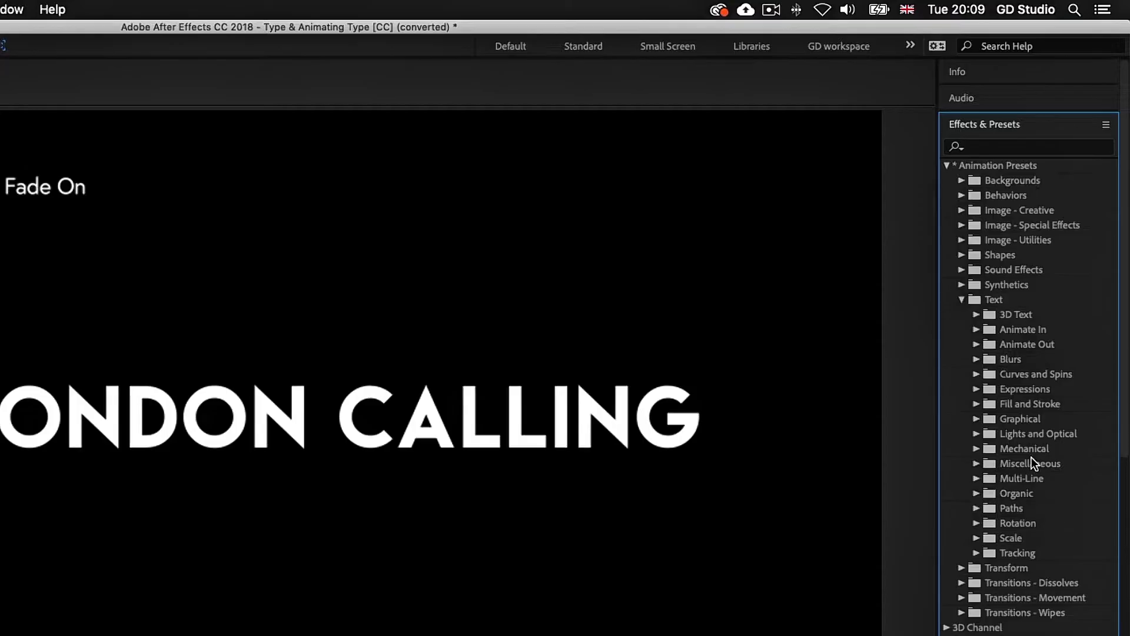
{"action": "left_click", "coordinate": [976, 329]}
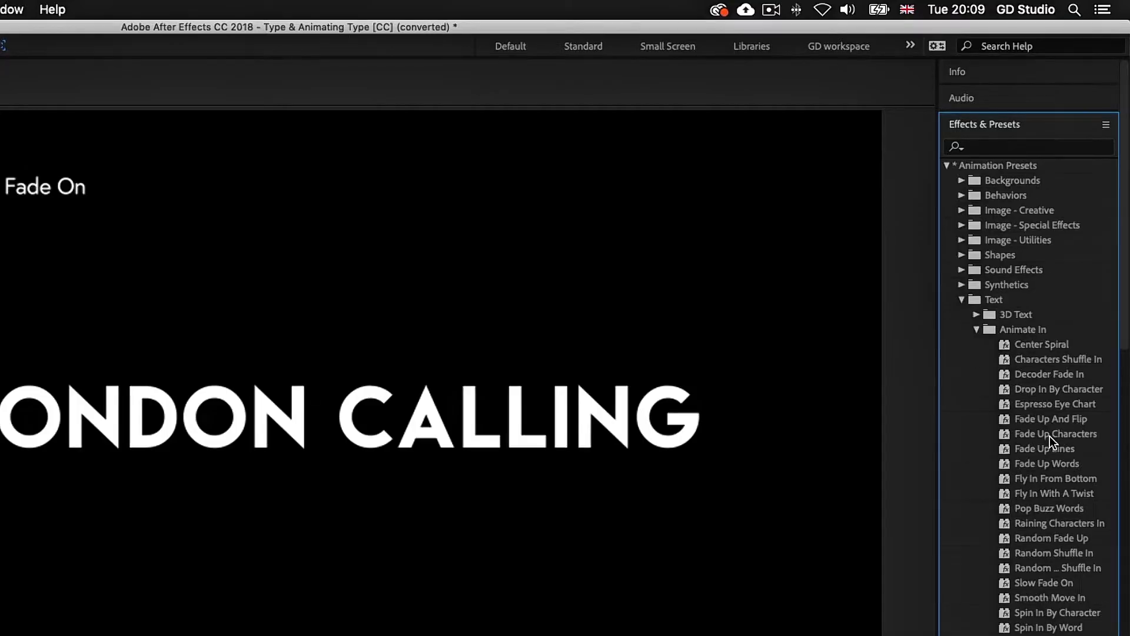
{"action": "scroll", "coordinate": [1050, 437], "scroll_direction": "down", "scroll_amount": 6}
{"action": "scroll", "coordinate": [1050, 436], "scroll_direction": "up", "scroll_amount": 5}
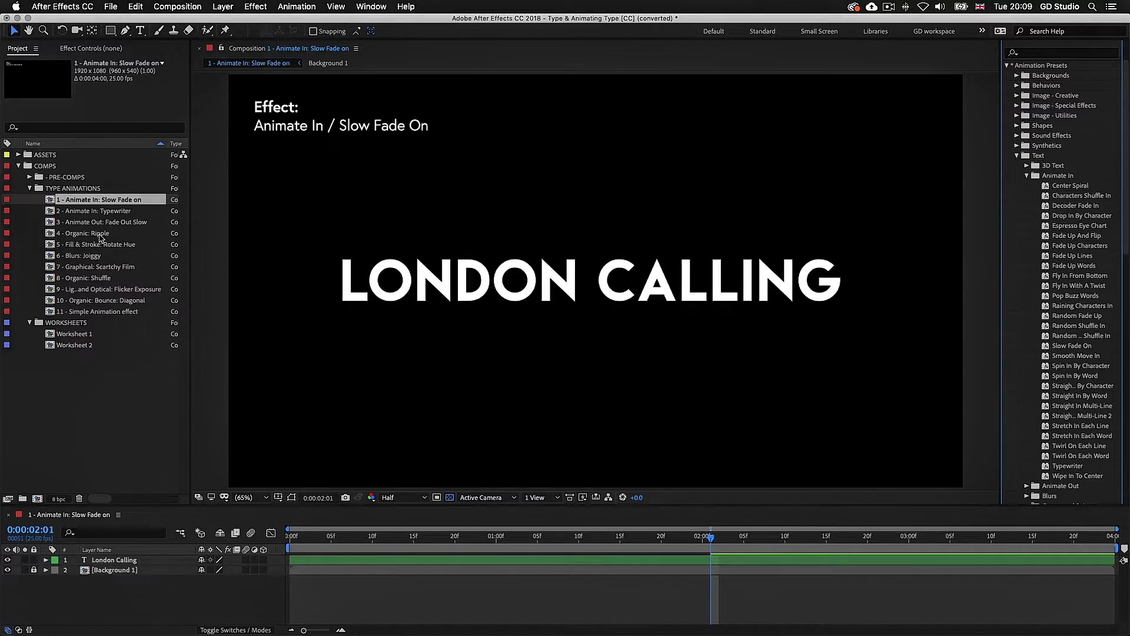
Preview the "1 - Animate In: Slow Fade on" composition from the start and reveal the London Calling layer's keyframes
{"action": "double_click", "coordinate": [86, 202]}
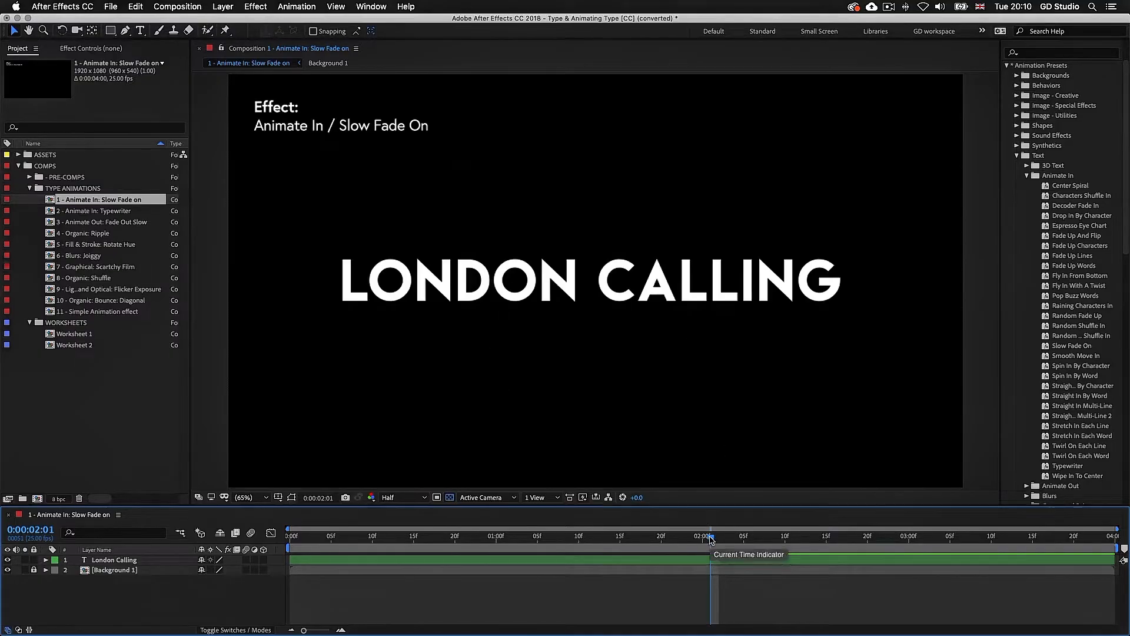
{"action": "left_click_drag", "start_coordinate": [711, 539], "coordinate": [270, 533]}
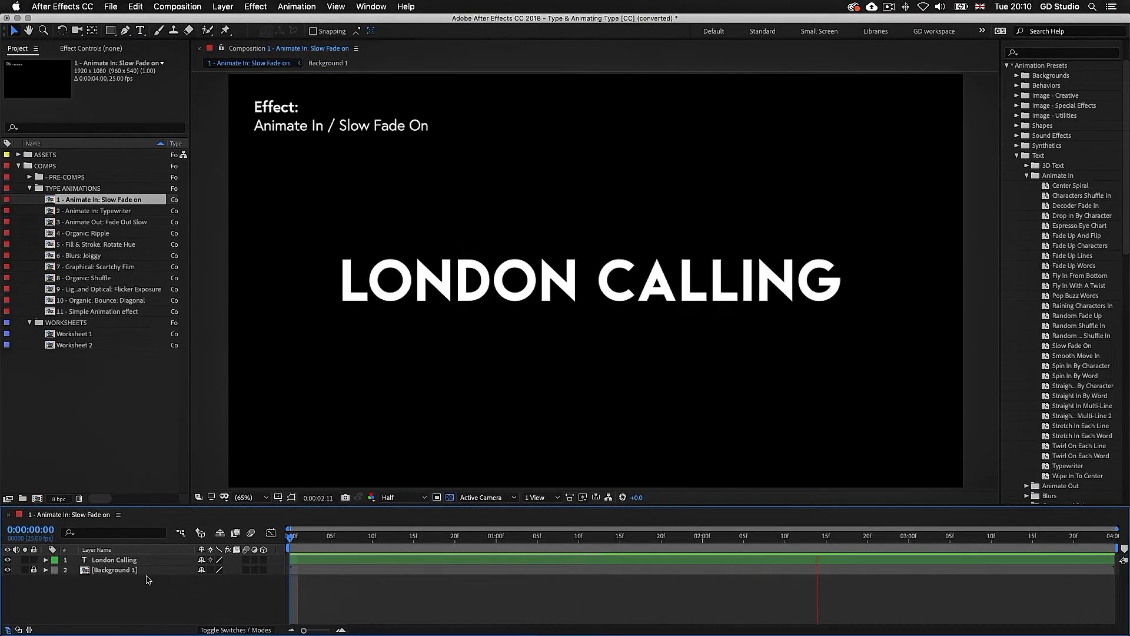
{"action": "left_click", "coordinate": [359, 558]}
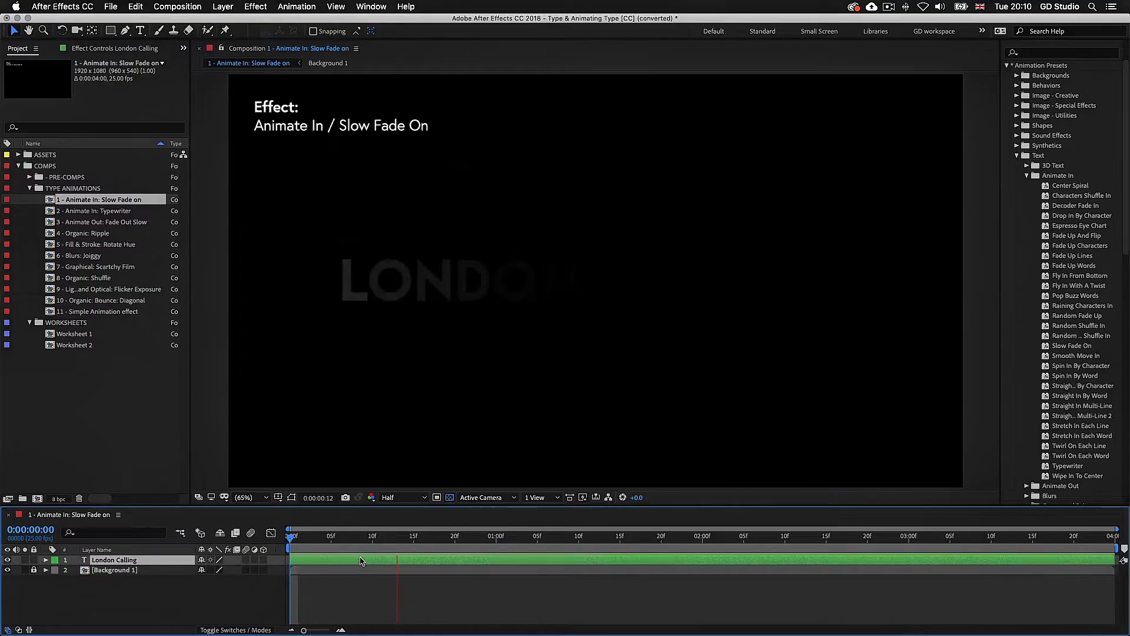
{"action": "key", "text": "u"}
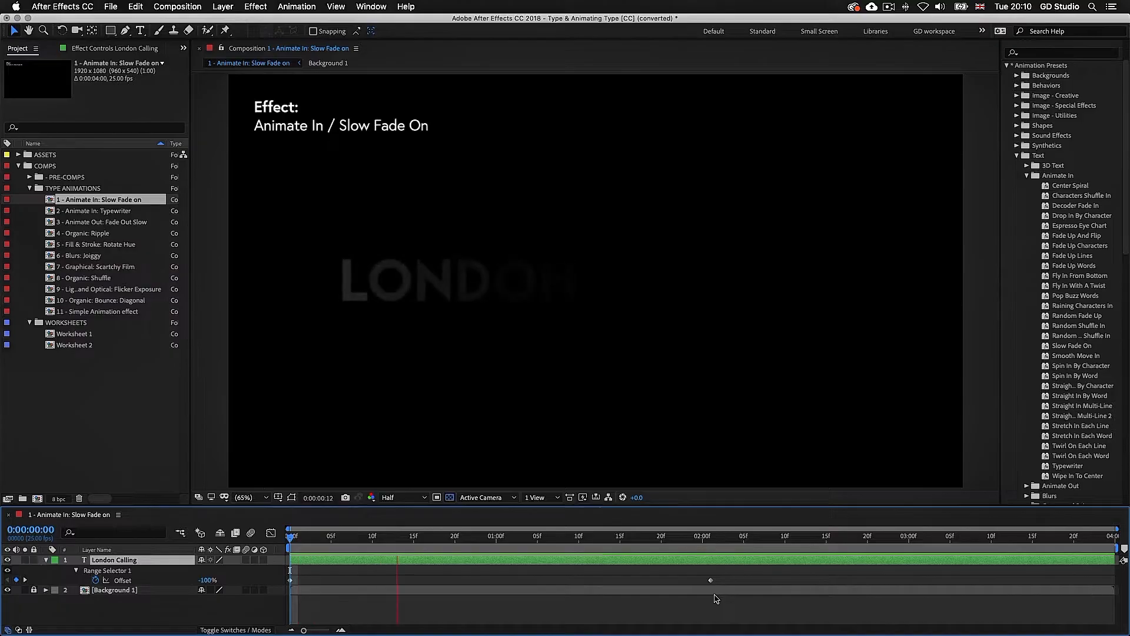
{"action": "key", "text": "space"}
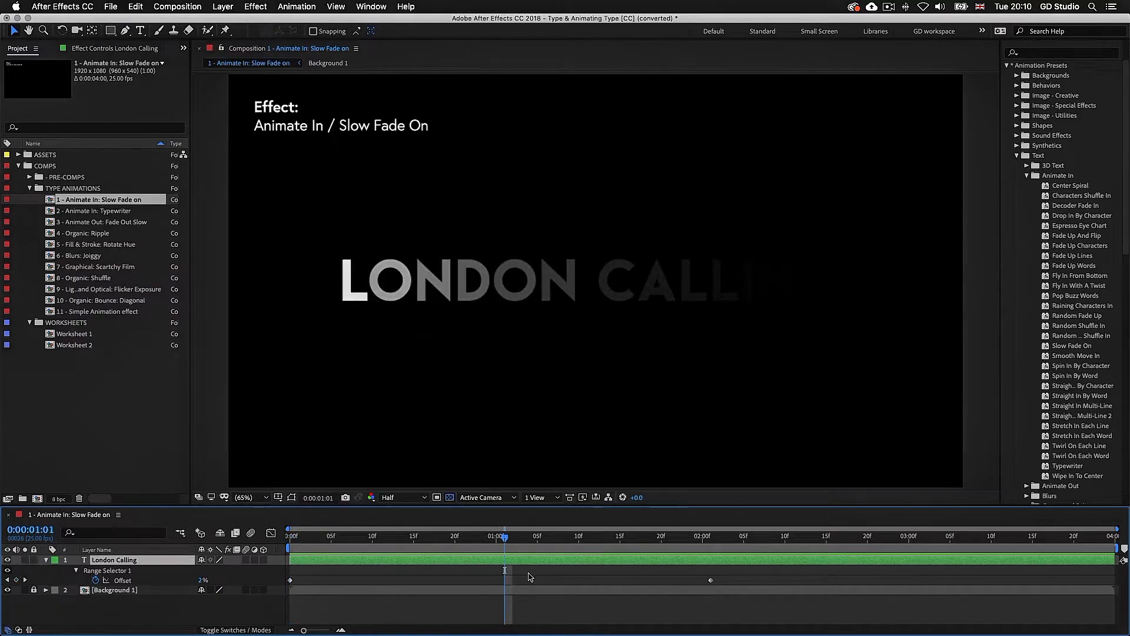
Try delaying the London Calling fade by moving its first Offset keyframe to 0:00:00:12, and preview the animation
{"action": "left_click_drag", "start_coordinate": [291, 580], "coordinate": [390, 582]}
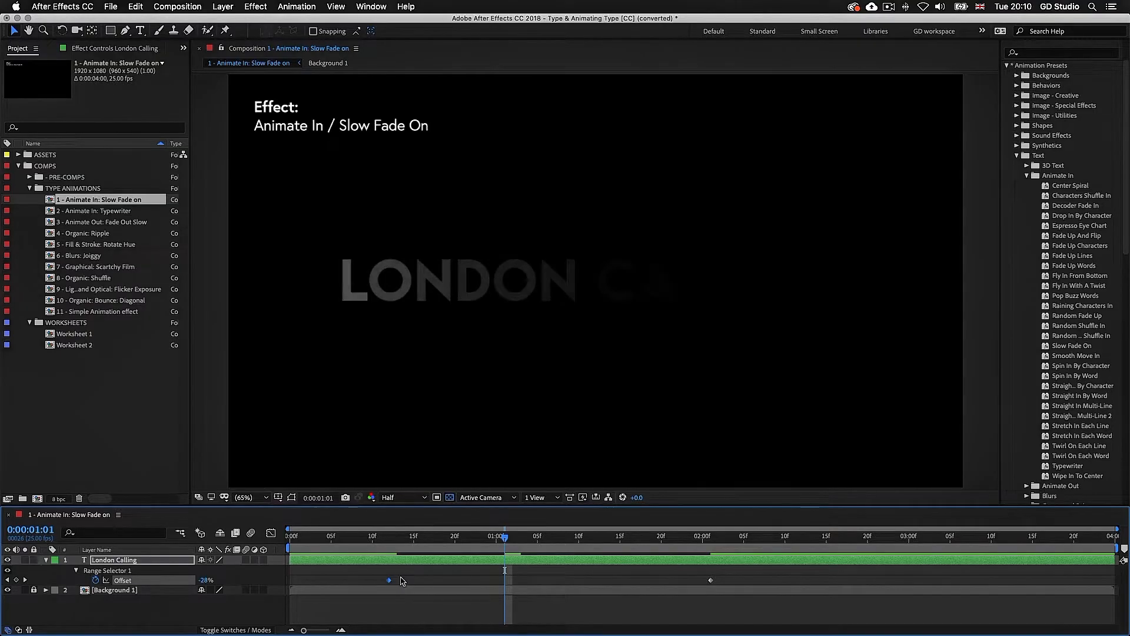
{"action": "key", "text": "space"}
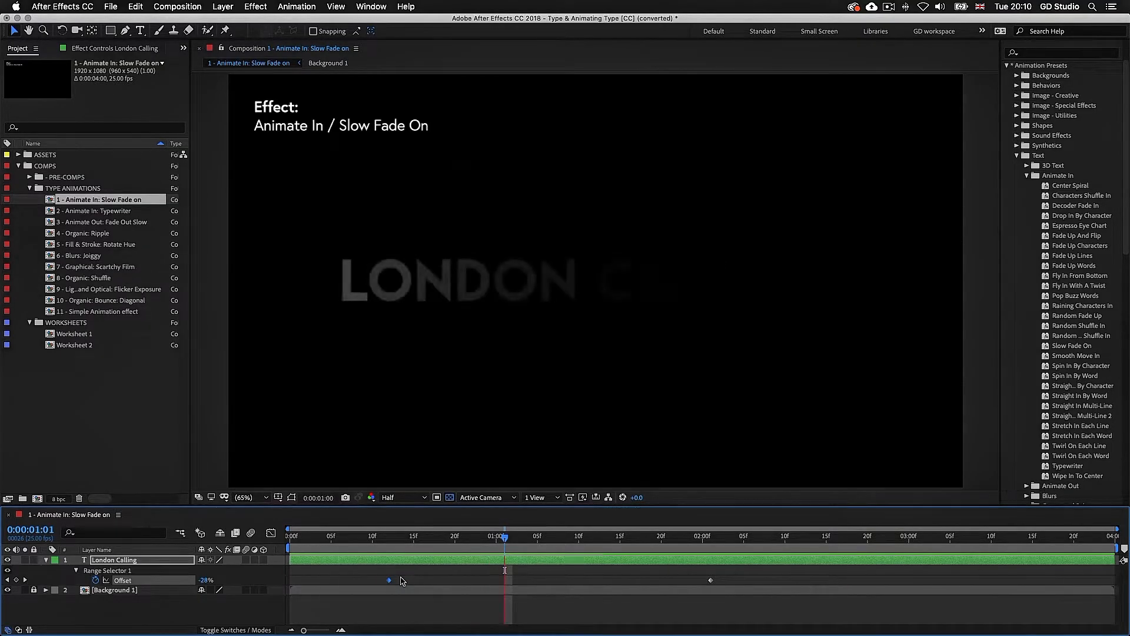
{"action": "key", "text": "space"}
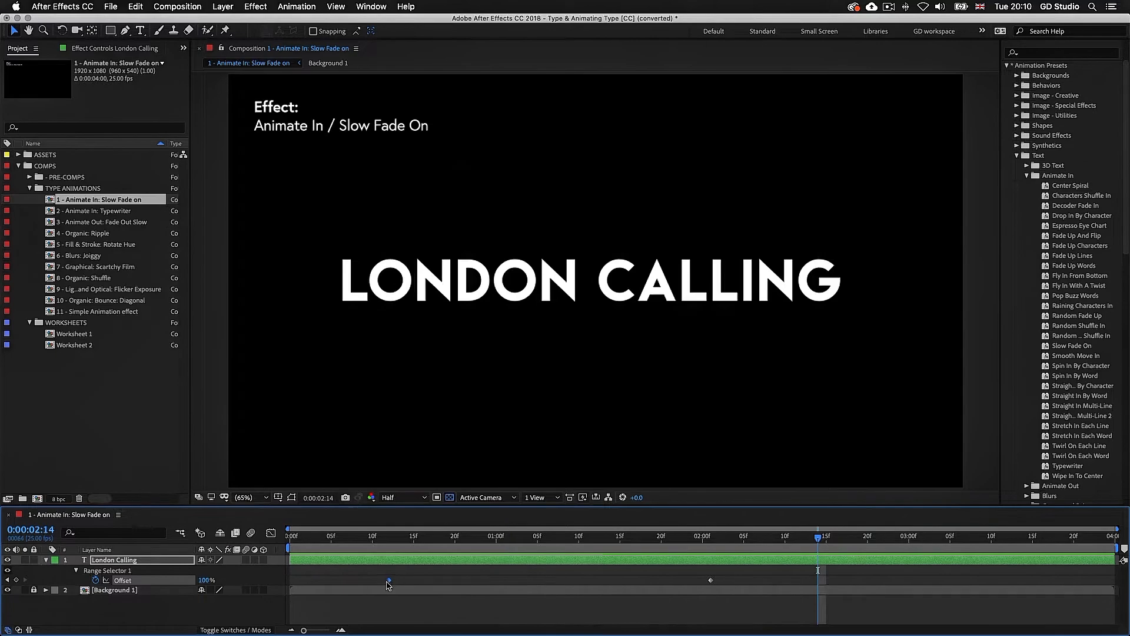
Return the first Offset keyframe of London Calling to 0:00:00:00 and preview the fade from the start
{"action": "mouse_move", "coordinate": [388, 582]}
{"action": "left_click_drag", "start_coordinate": [397, 581], "coordinate": [290, 580]}
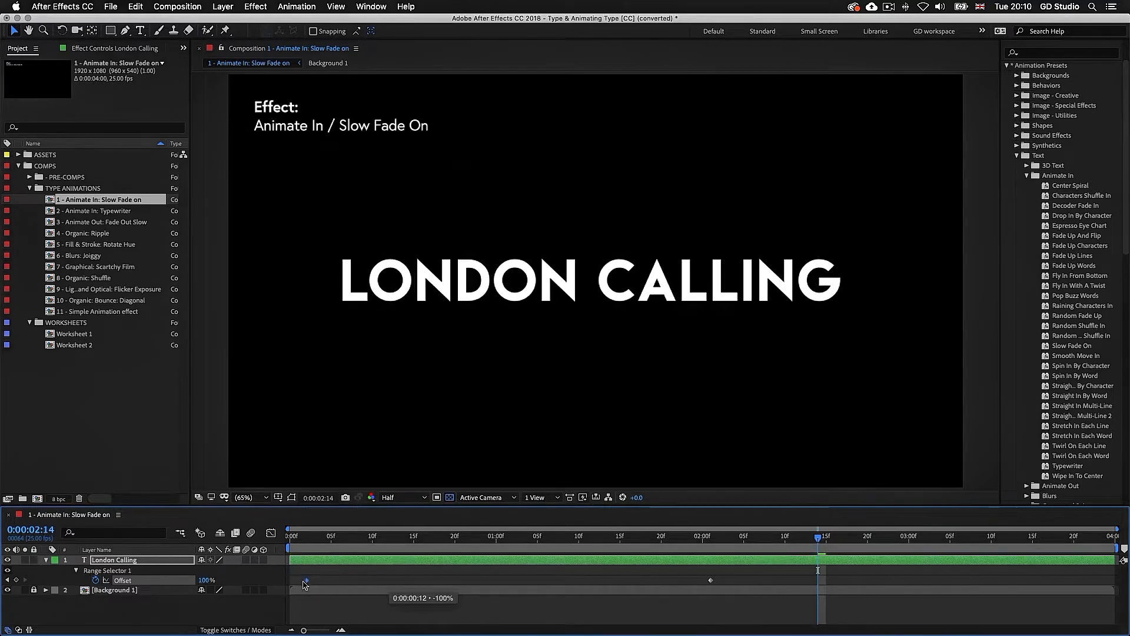
{"action": "left_click", "coordinate": [291, 538]}
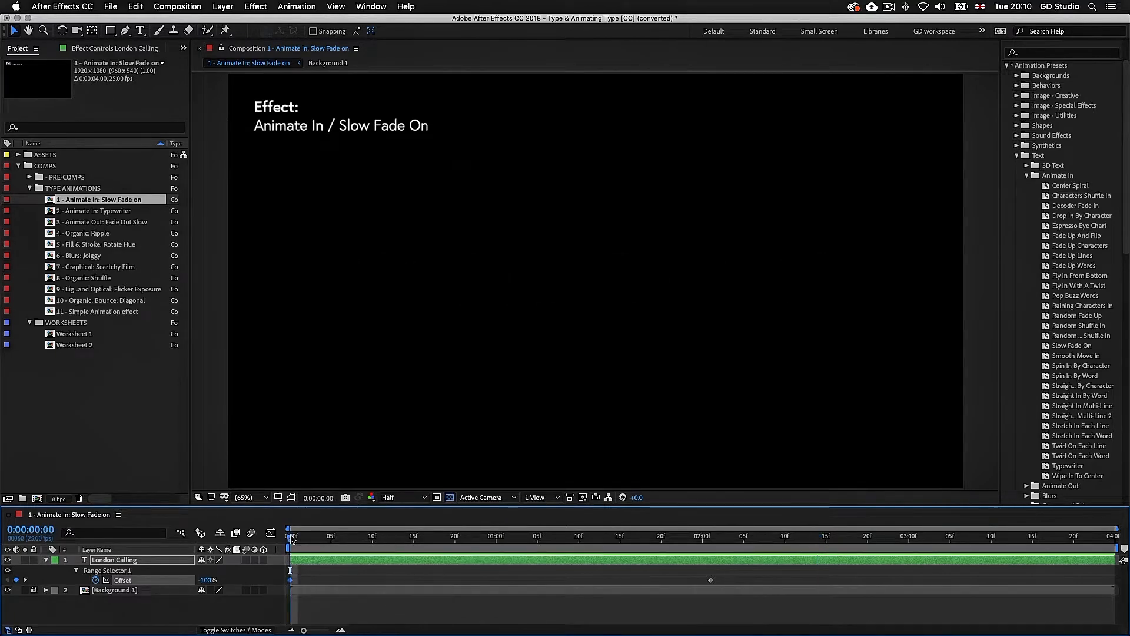
{"action": "key", "text": "space"}
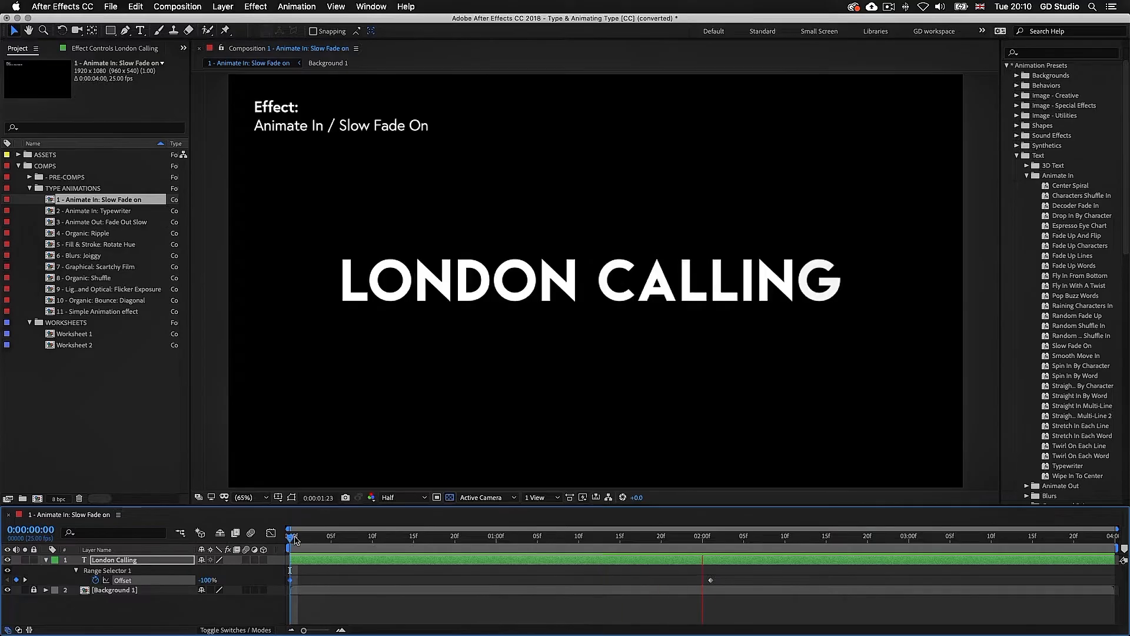
{"action": "key", "text": "space"}
Open the Typewriter, Fade Out Slow and Ripple compositions one after another and preview their text animations
{"action": "double_click", "coordinate": [97, 212]}
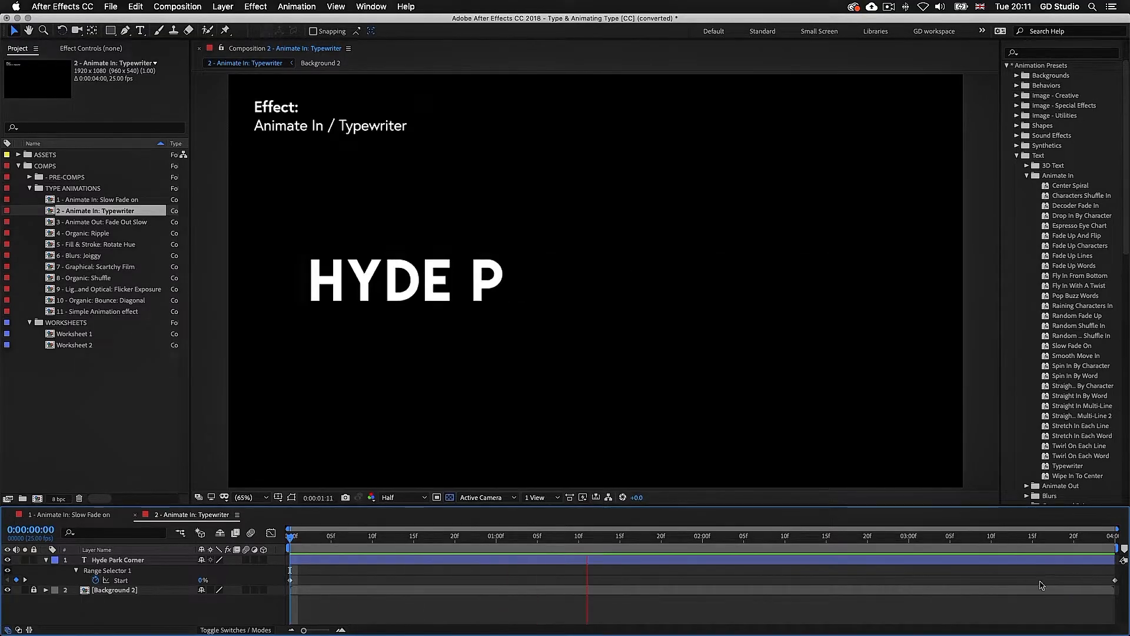
{"action": "double_click", "coordinate": [77, 224]}
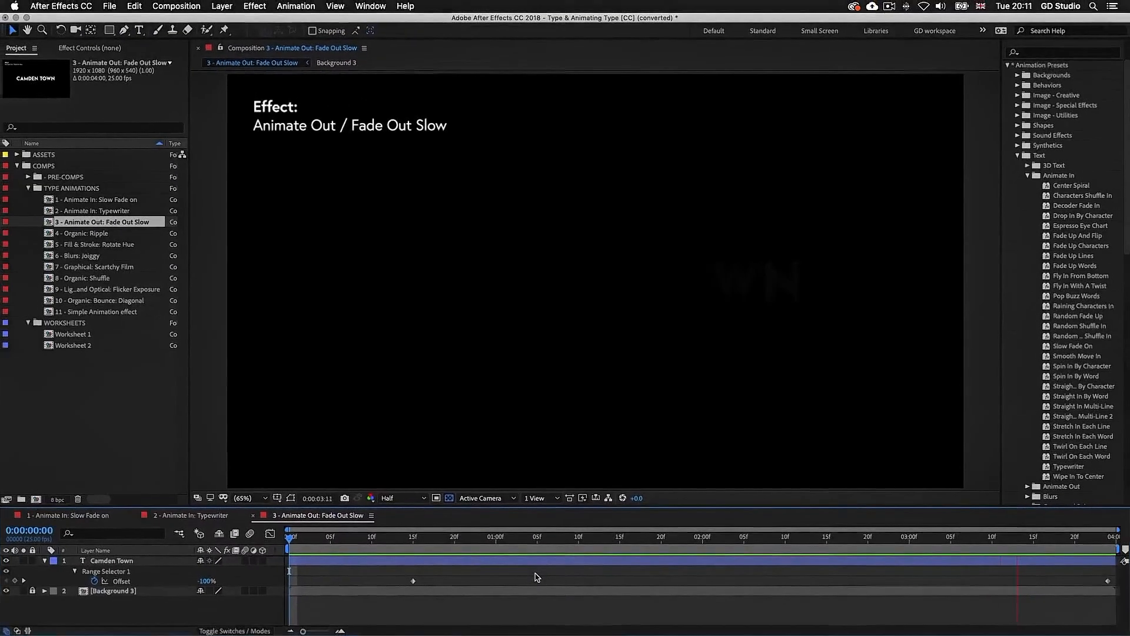
{"action": "key", "text": "space"}
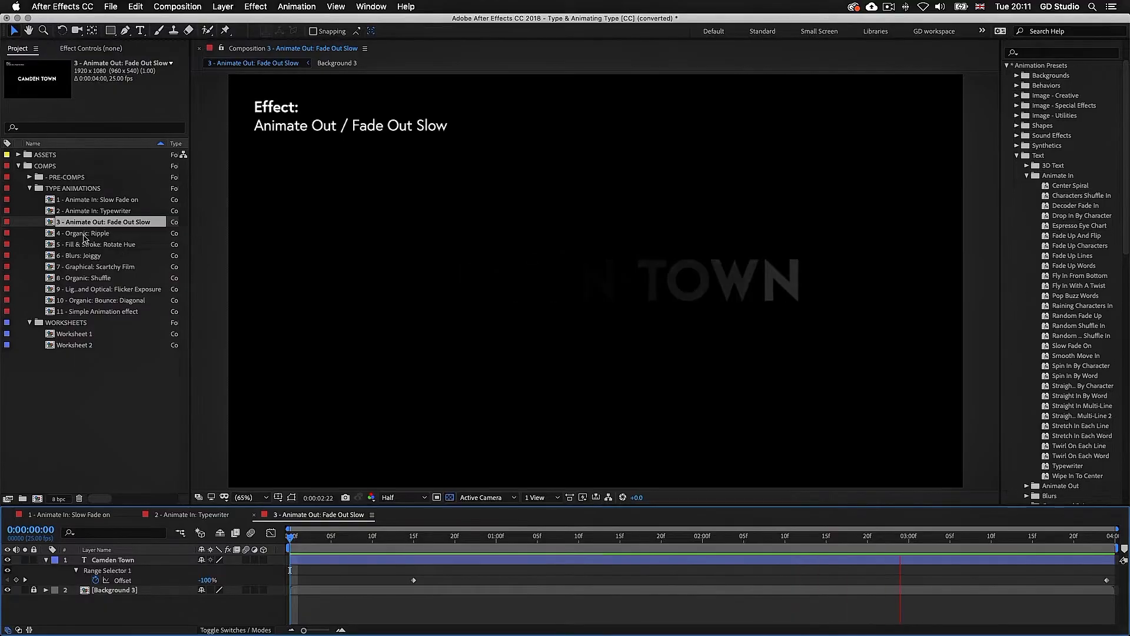
{"action": "double_click", "coordinate": [81, 235]}
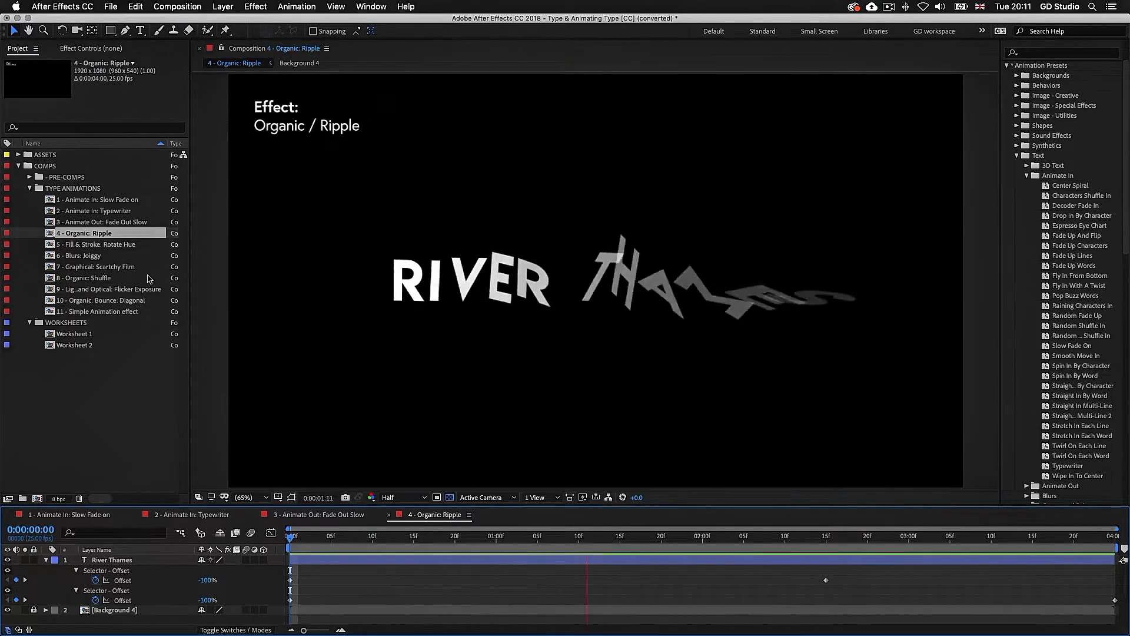
Open the "5 - Fill & Stroke: Rotate Hue" and "6 - Blurs: Joiggy" compositions and preview their text effects
{"action": "double_click", "coordinate": [88, 245]}
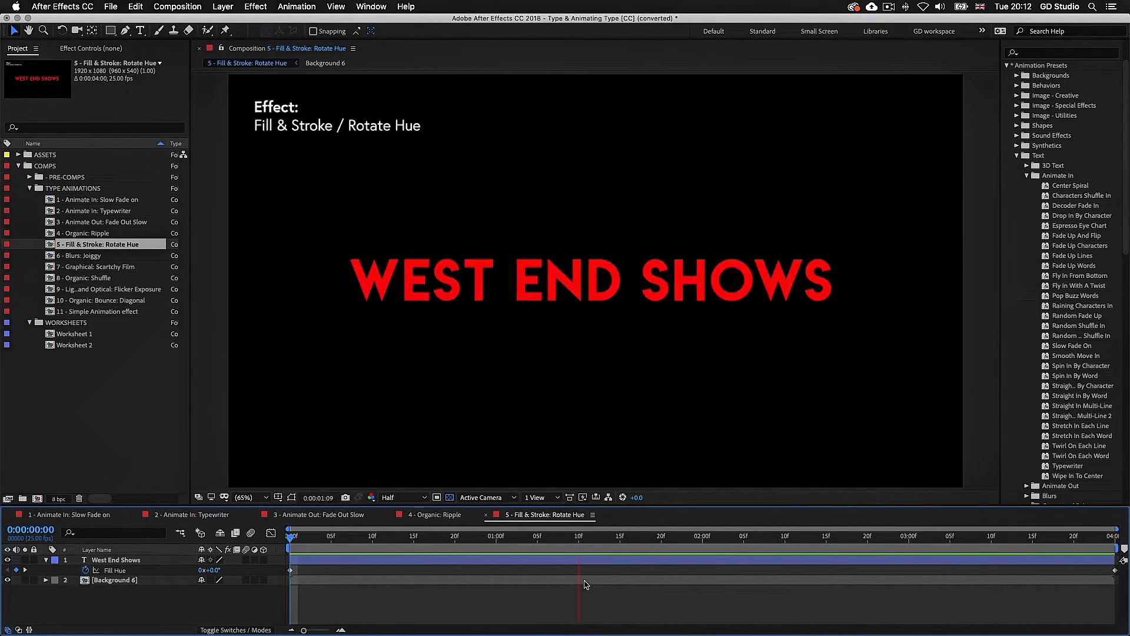
{"action": "key", "text": "space"}
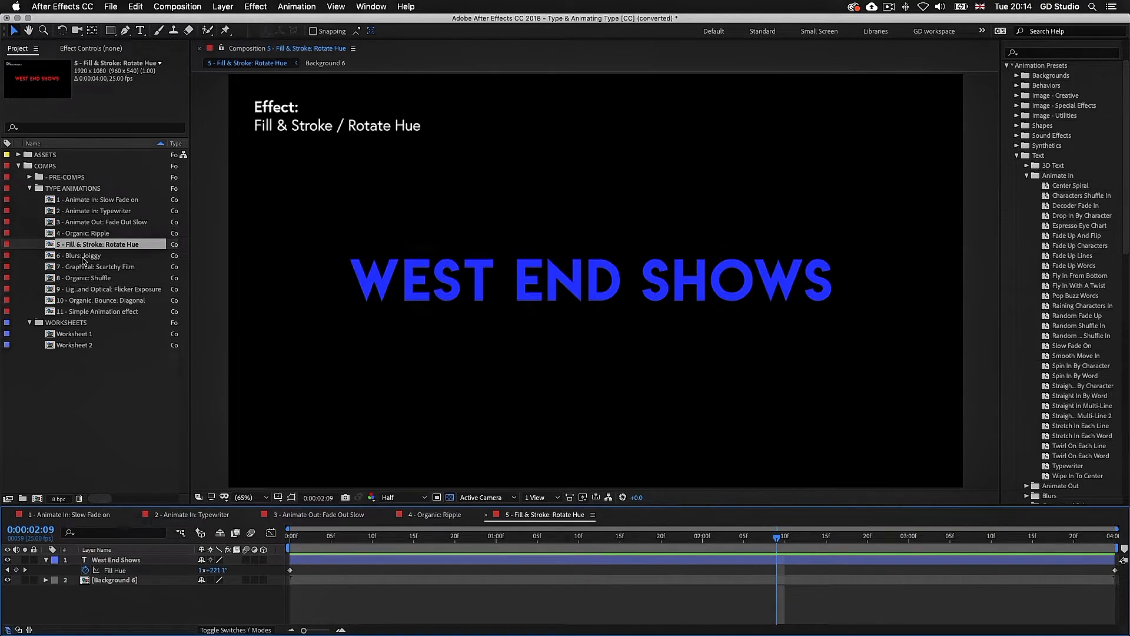
{"action": "double_click", "coordinate": [83, 256]}
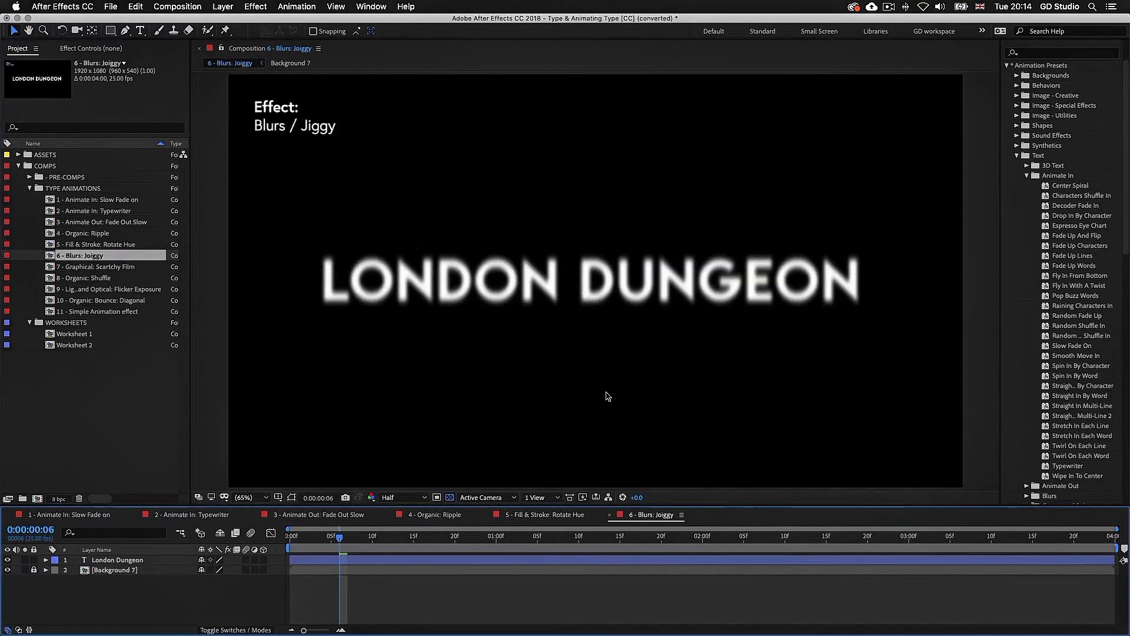
{"action": "left_click_drag", "start_coordinate": [318, 539], "coordinate": [289, 539]}
{"action": "key", "text": "space"}
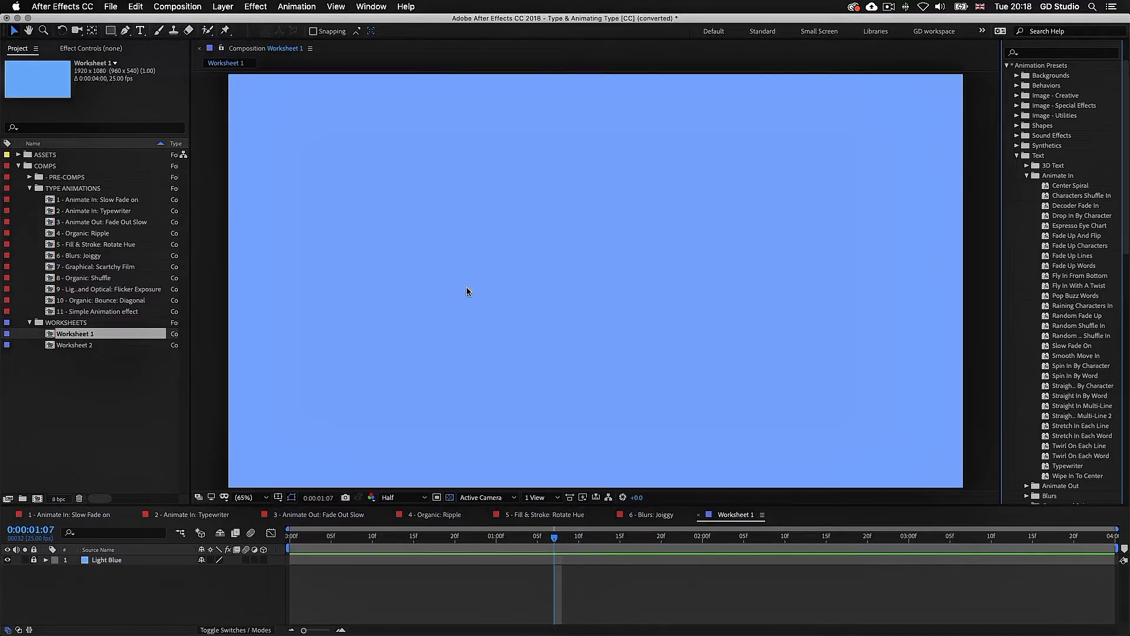
Try a point text layer reading "city of london" in Worksheet 1, and discard it
{"action": "key", "text": "super+t"}
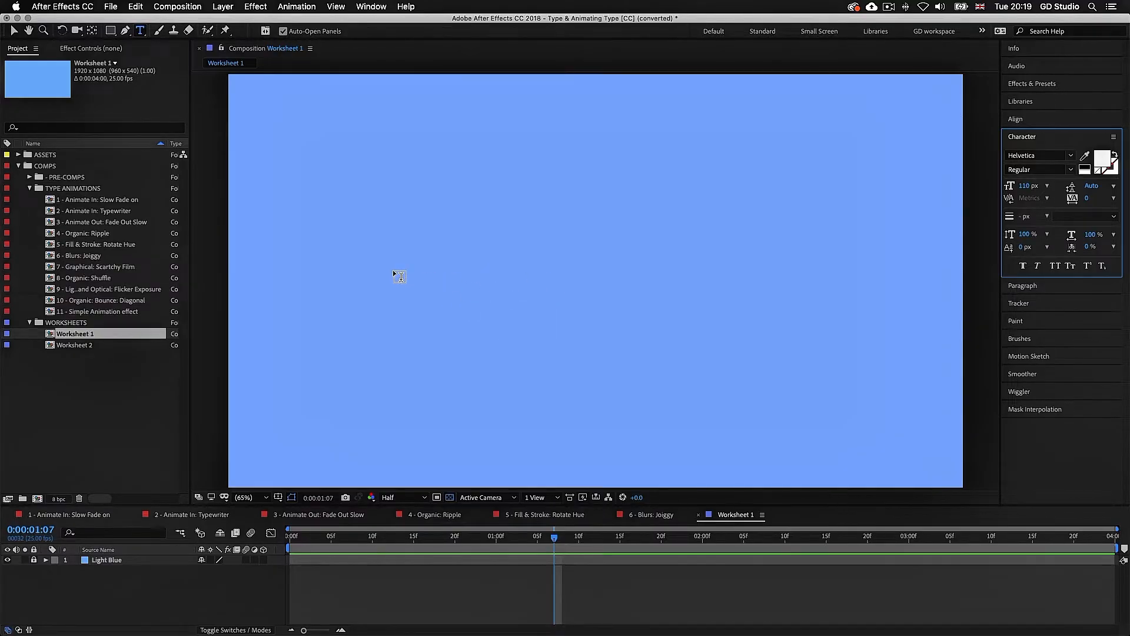
{"action": "left_click", "coordinate": [400, 276]}
{"action": "type", "text": "city "}
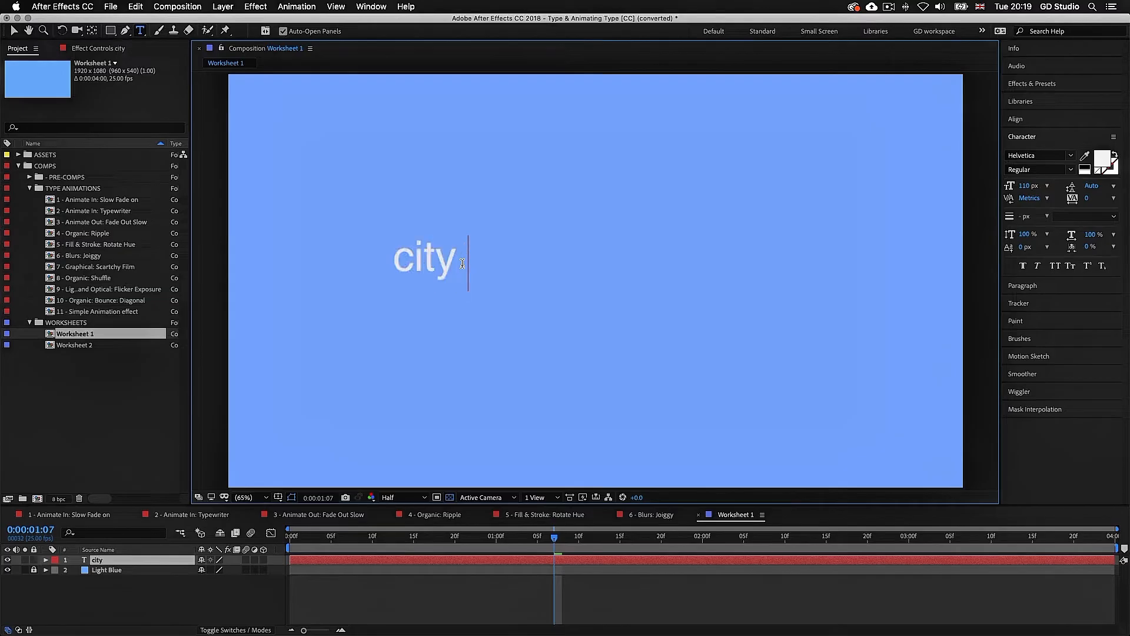
{"action": "type", "text": "of london"}
{"action": "key", "text": "super+a"}
{"action": "key", "text": "BackSpace"}
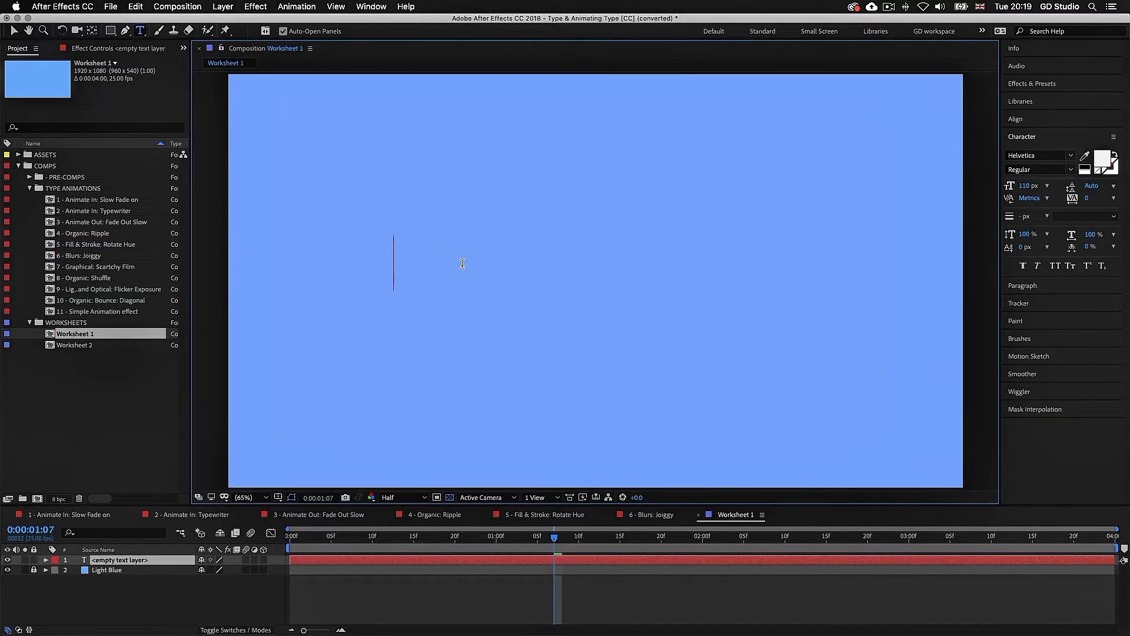
{"action": "key", "text": "Escape"}
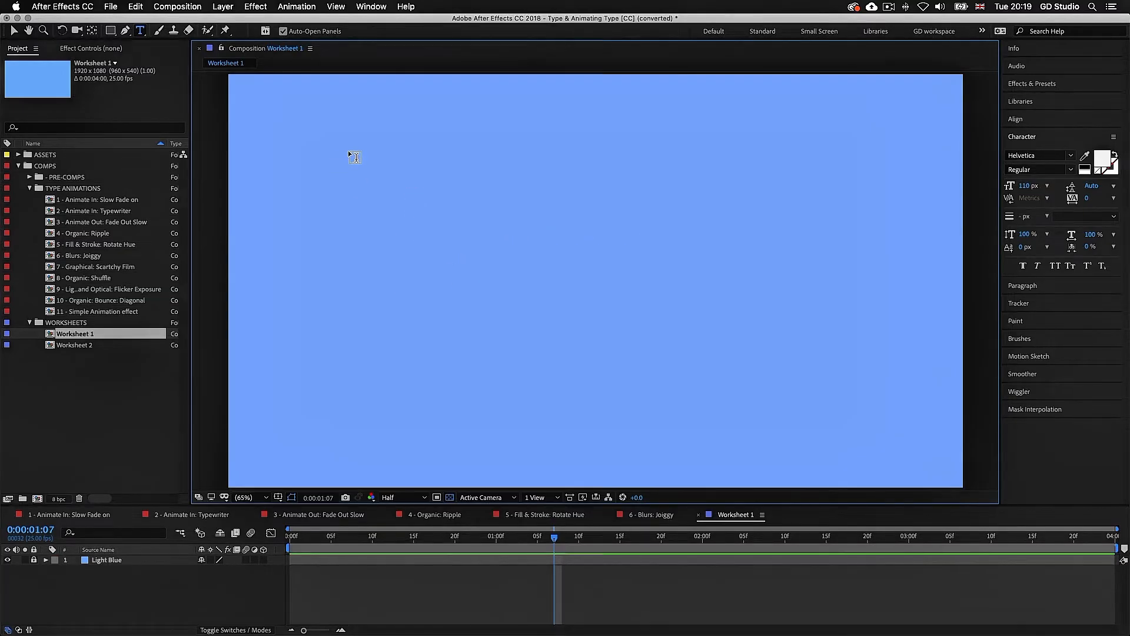
Try drawing a large paragraph text box across the middle of Worksheet 1, and delete its empty text layer
{"action": "left_click_drag", "start_coordinate": [349, 152], "coordinate": [847, 426]}
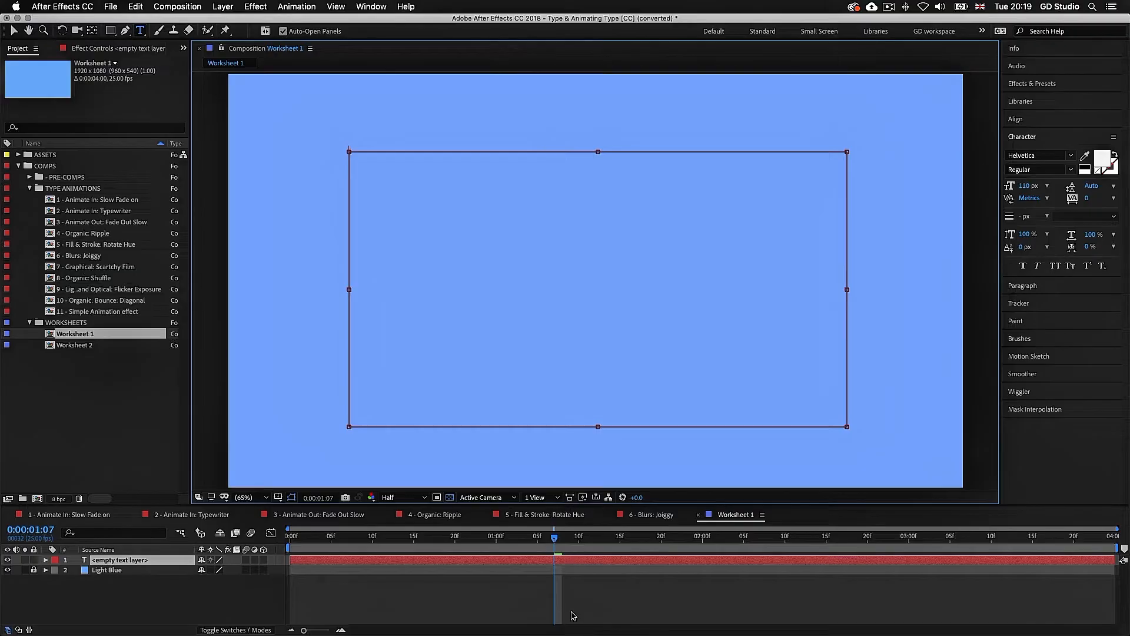
{"action": "left_click", "coordinate": [580, 561]}
{"action": "key", "text": "Delete"}
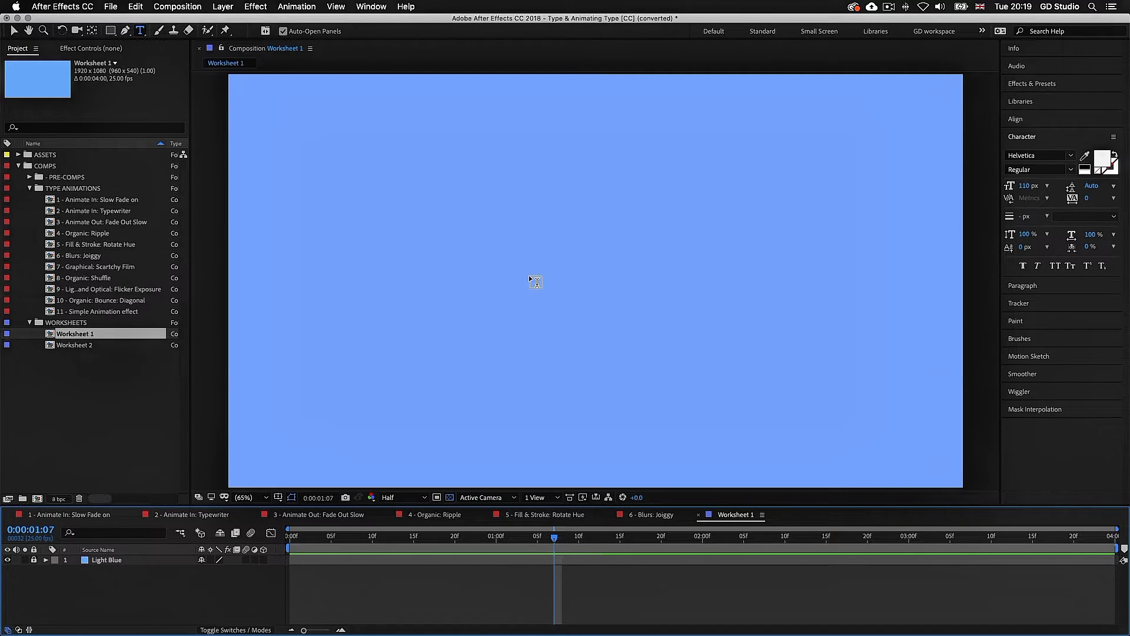
Add a point text layer reading "Type Animation" to Worksheet 1, finish text entry with the Selection tool, and select the layer
{"action": "left_click", "coordinate": [361, 268]}
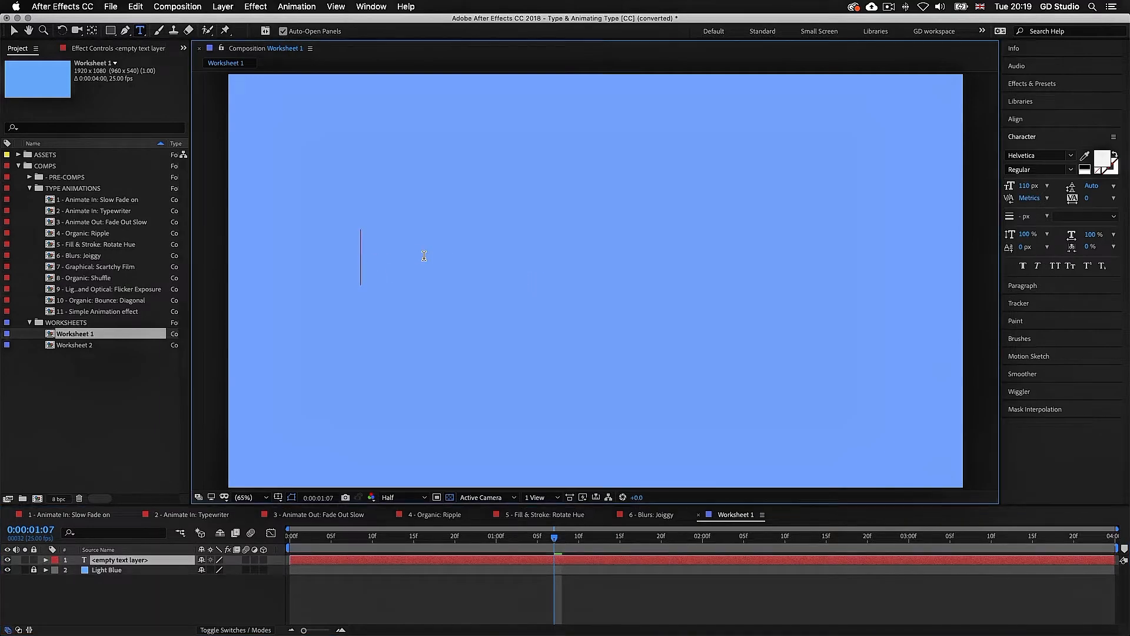
{"action": "type", "text": "Type A"}
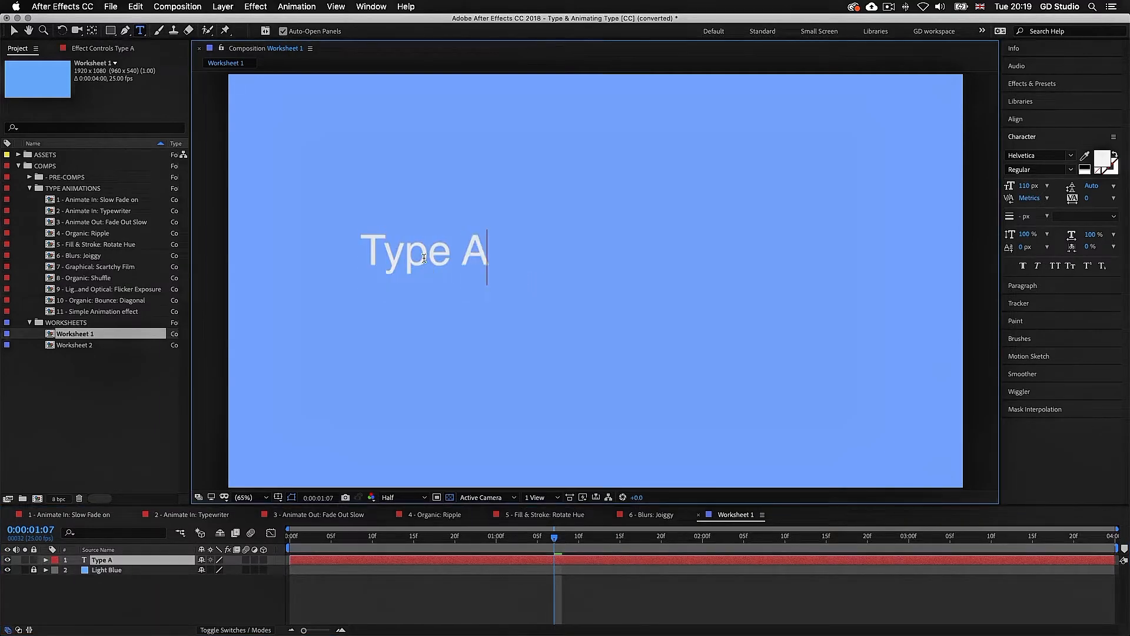
{"action": "type", "text": "nimation"}
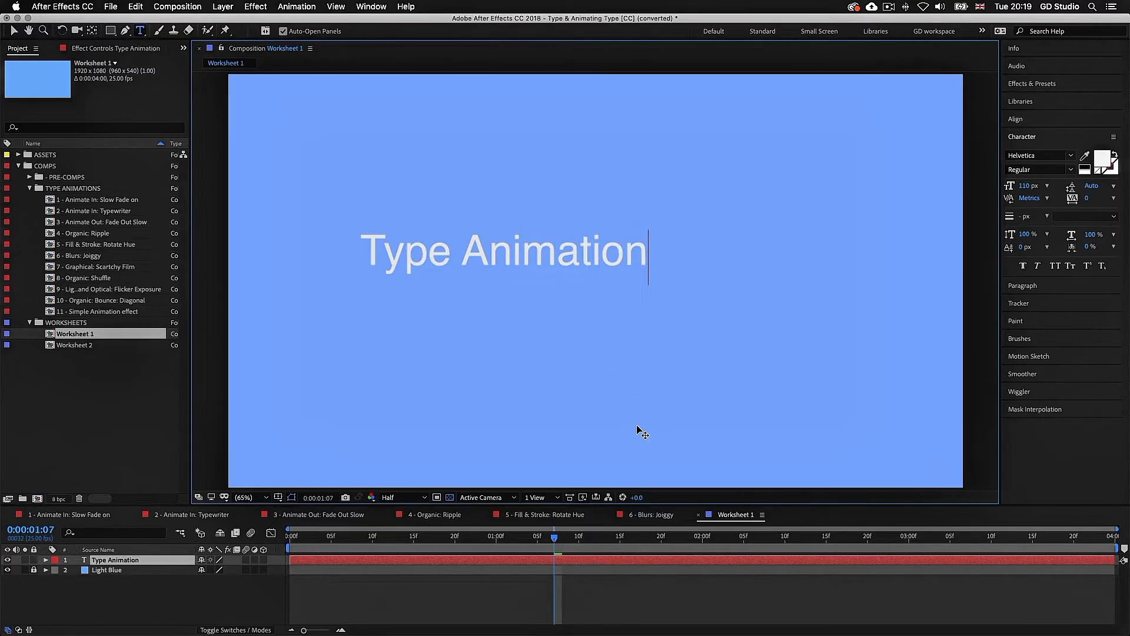
{"action": "left_click", "coordinate": [14, 33]}
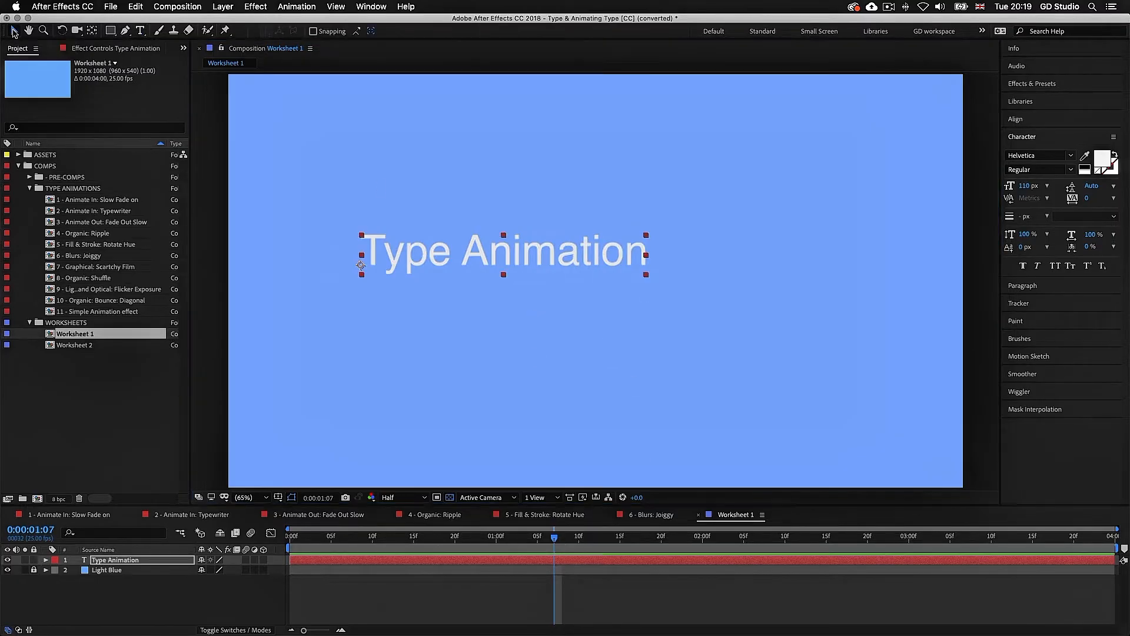
{"action": "left_click", "coordinate": [779, 594]}
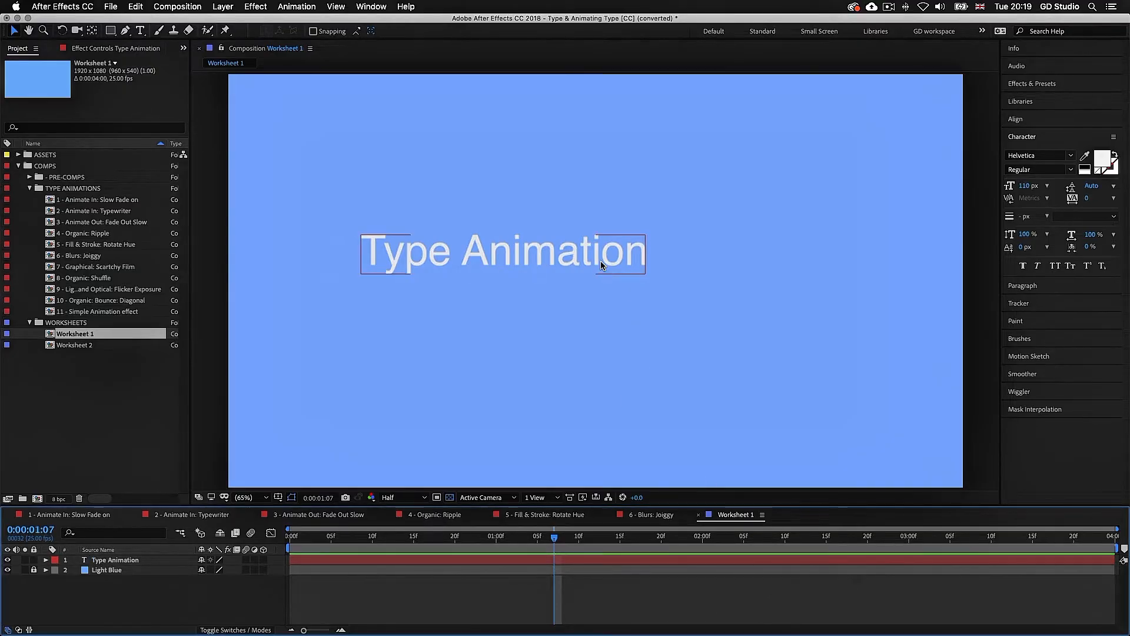
{"action": "double_click", "coordinate": [534, 287]}
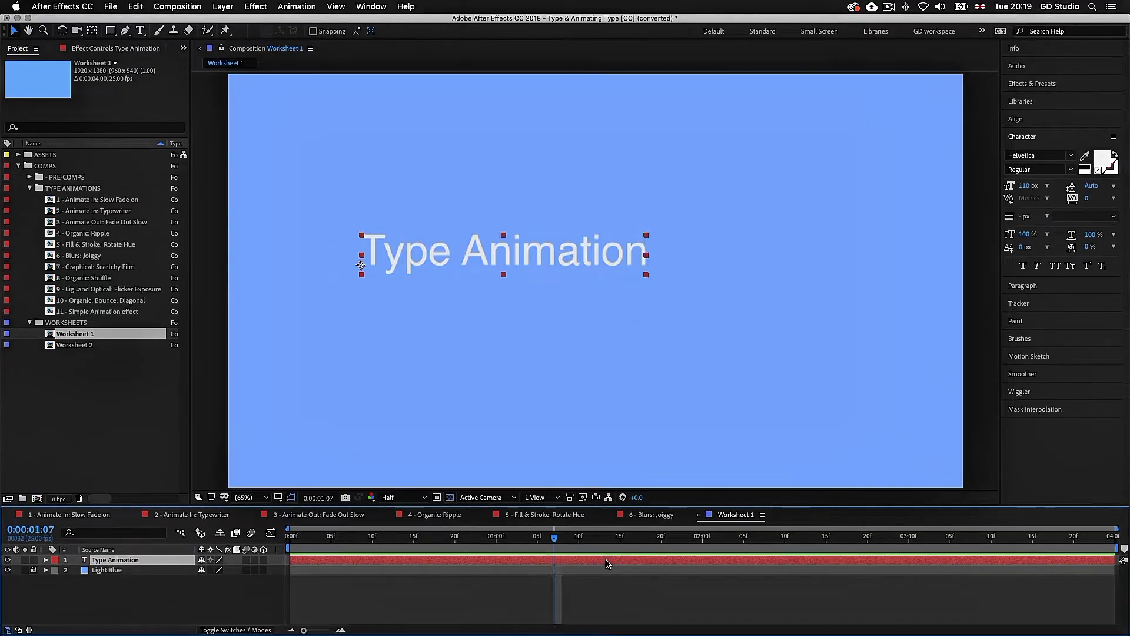
Open the "Type Animation" text for editing, highlight some of its characters, and leave text editing
{"action": "left_click", "coordinate": [492, 257]}
{"action": "left_click_drag", "start_coordinate": [407, 253], "coordinate": [528, 248]}
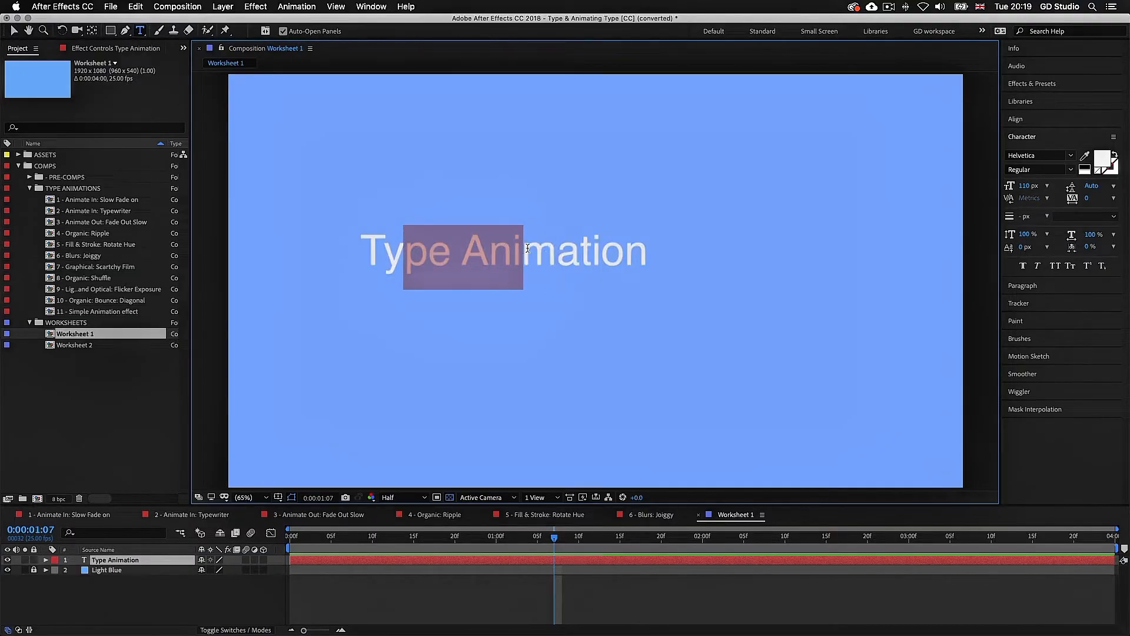
{"action": "left_click", "coordinate": [651, 596]}
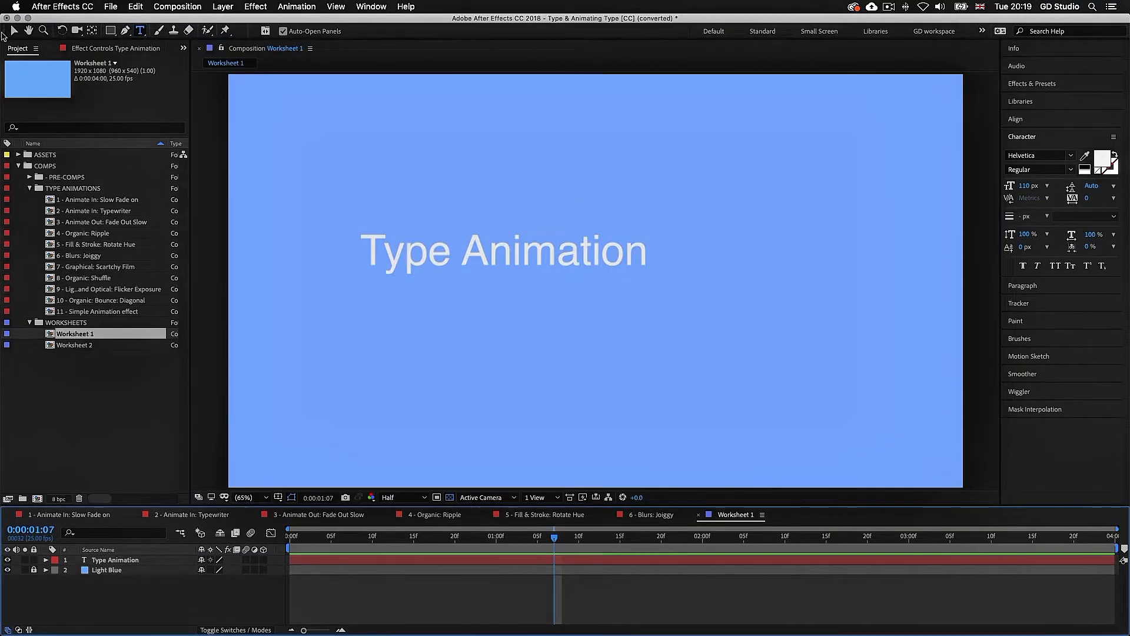
Move the "Type Animation" text slightly right and down with the Selection tool
{"action": "left_click", "coordinate": [15, 30]}
{"action": "left_click", "coordinate": [442, 260]}
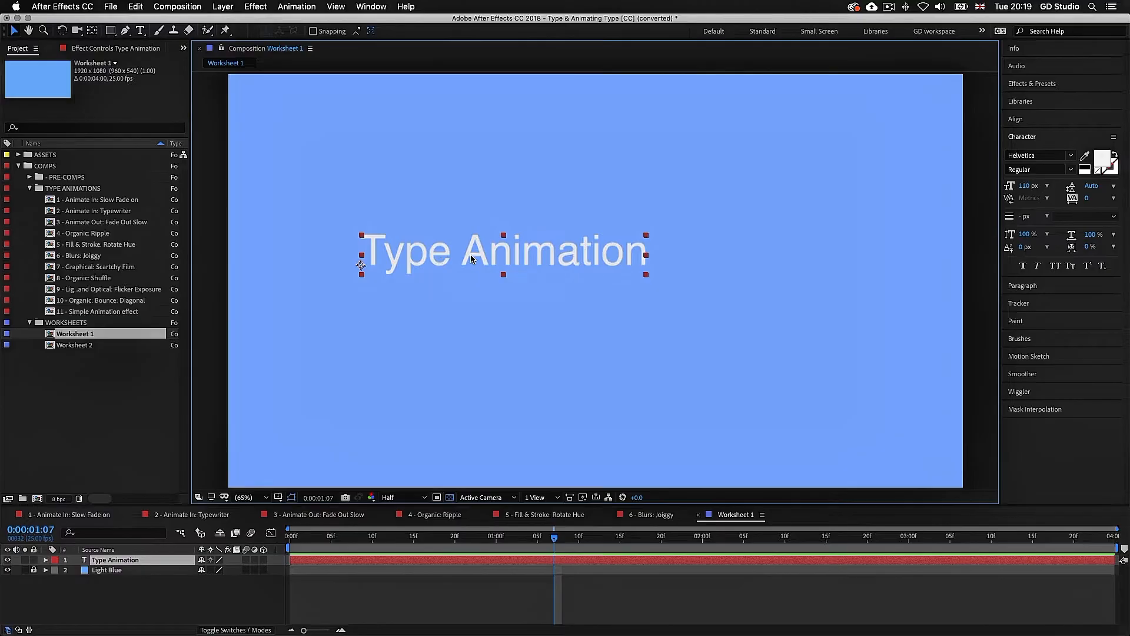
{"action": "left_click_drag", "start_coordinate": [471, 260], "coordinate": [507, 276]}
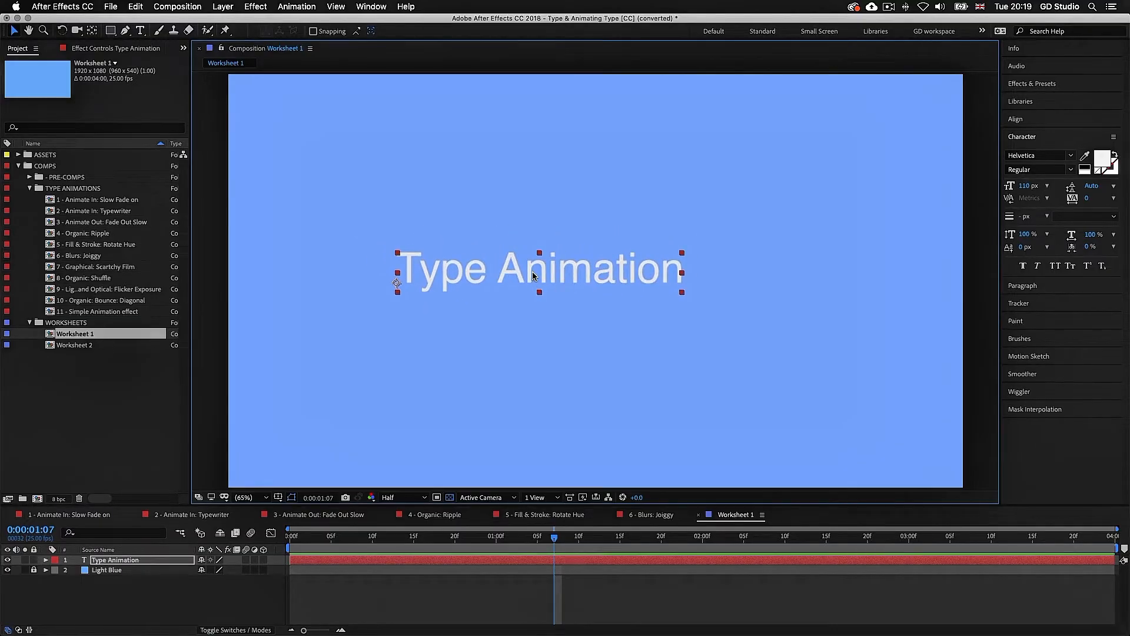
Reopen the moved text for editing, highlight most of its characters, and leave editing with the Type Animation layer selected
{"action": "double_click", "coordinate": [534, 275]}
{"action": "left_click", "coordinate": [487, 271]}
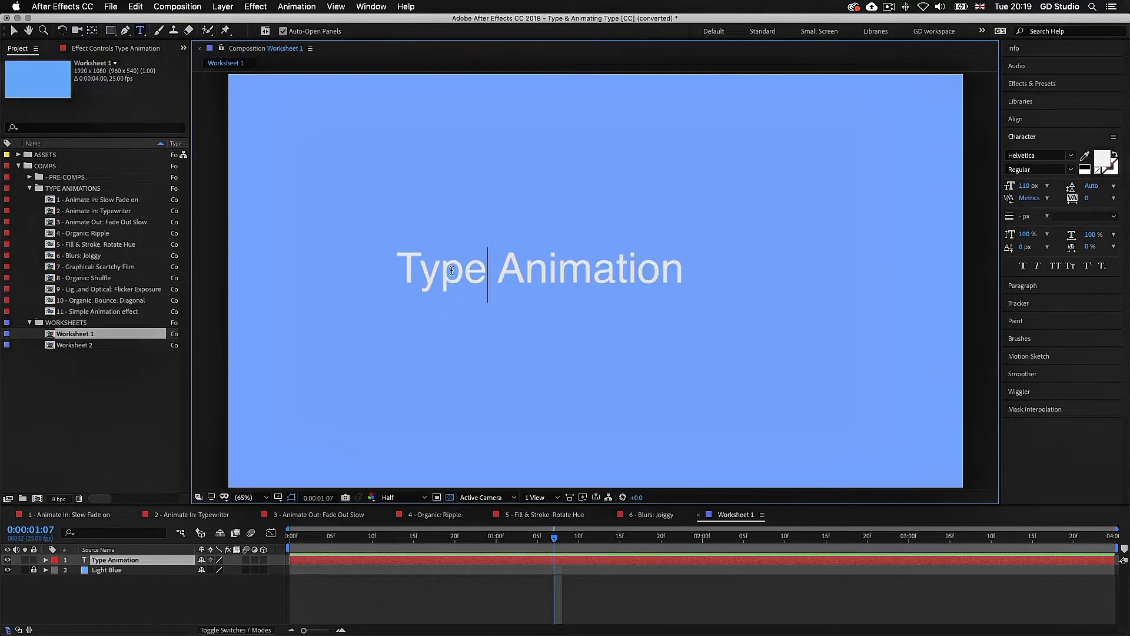
{"action": "left_click_drag", "start_coordinate": [440, 271], "coordinate": [645, 269]}
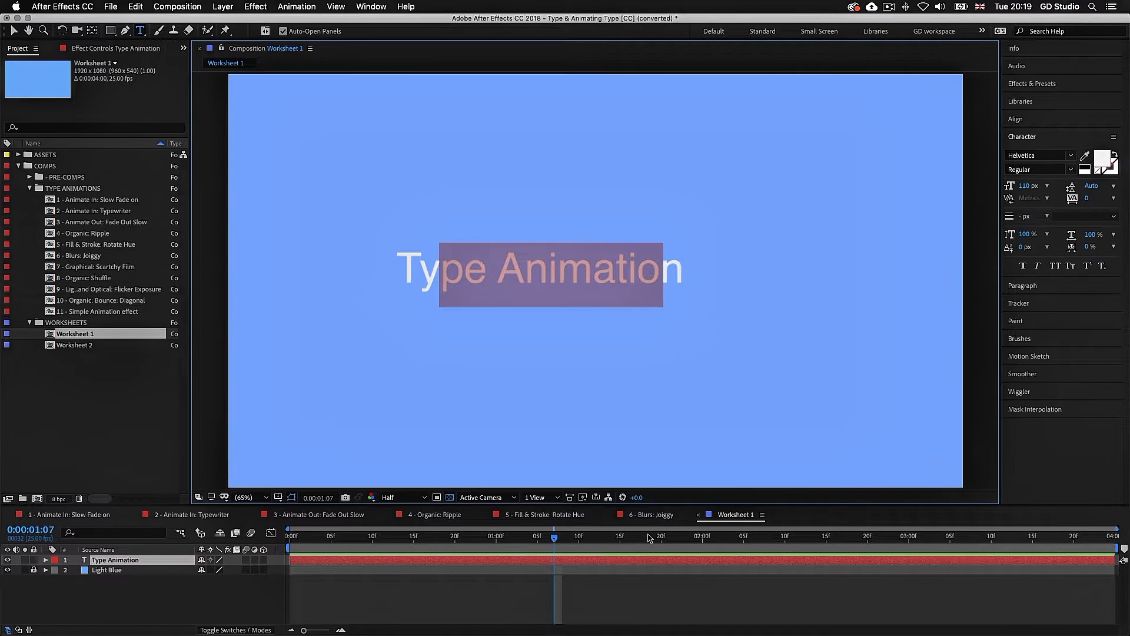
{"action": "left_click", "coordinate": [676, 606]}
{"action": "left_click", "coordinate": [659, 561]}
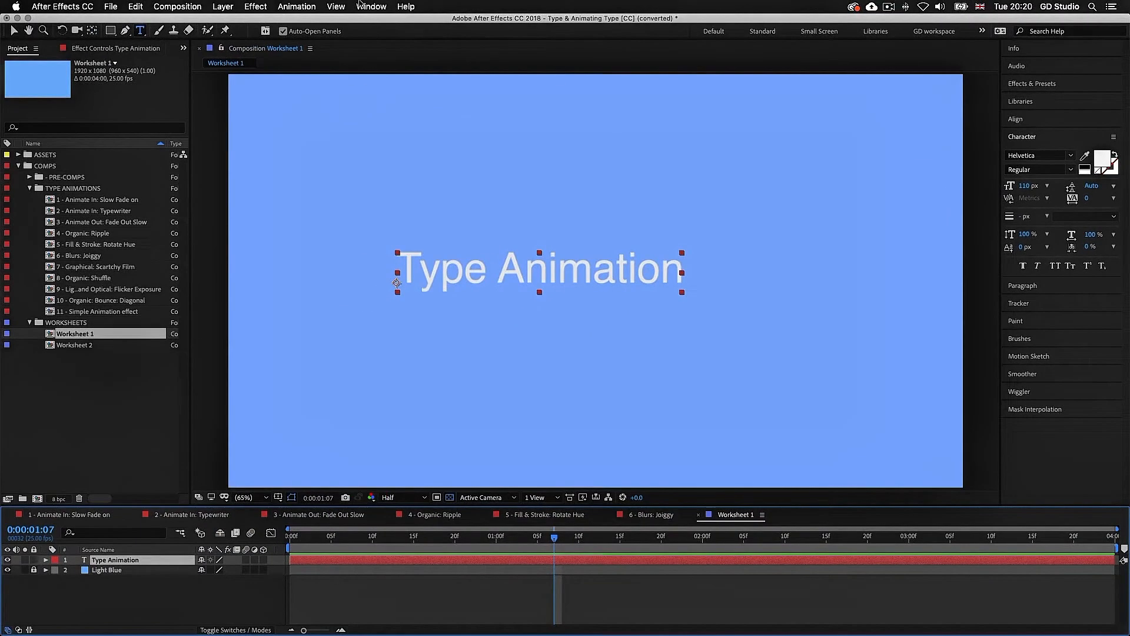
Highlight the whole "Type Animation" text and set its font to Lemon/Milk light italic
{"action": "left_click", "coordinate": [361, 7]}
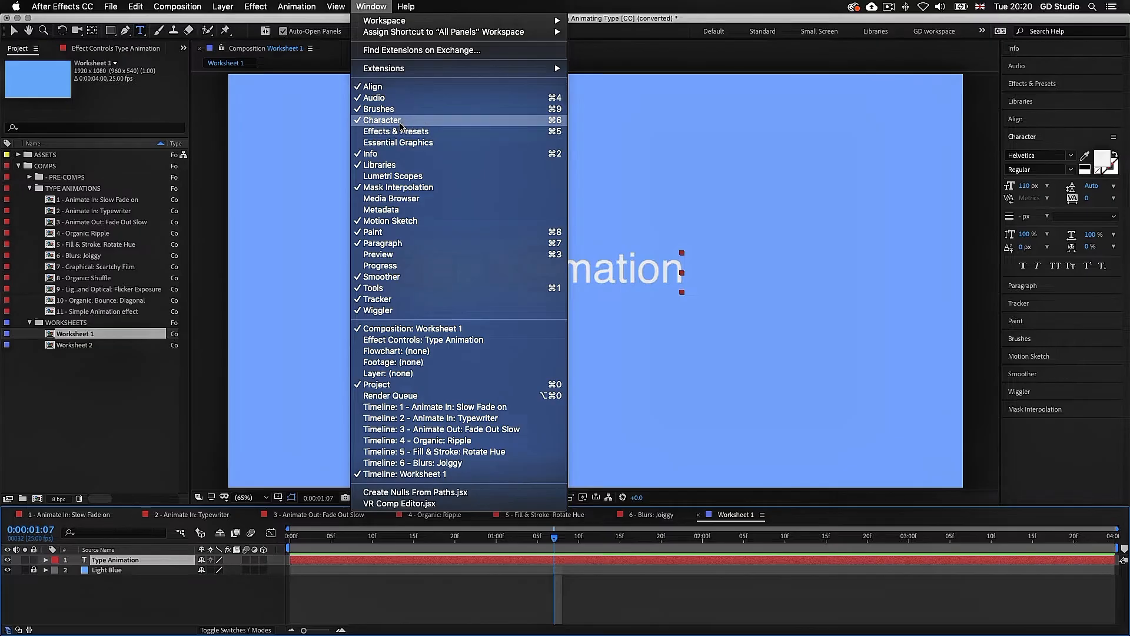
{"action": "left_click", "coordinate": [971, 170]}
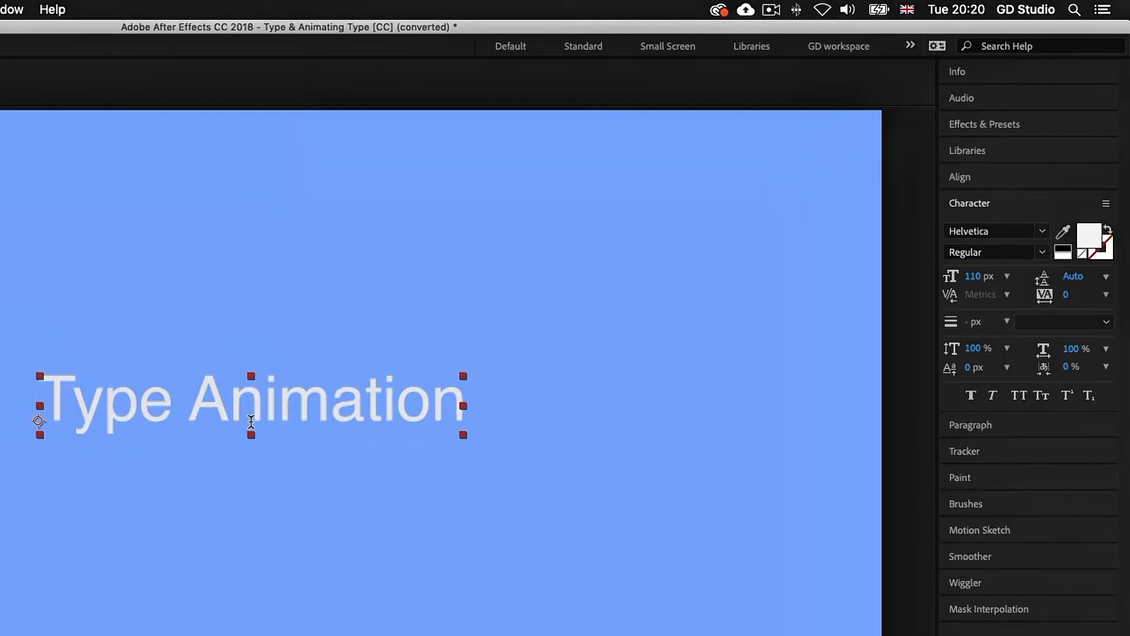
{"action": "left_click", "coordinate": [236, 402]}
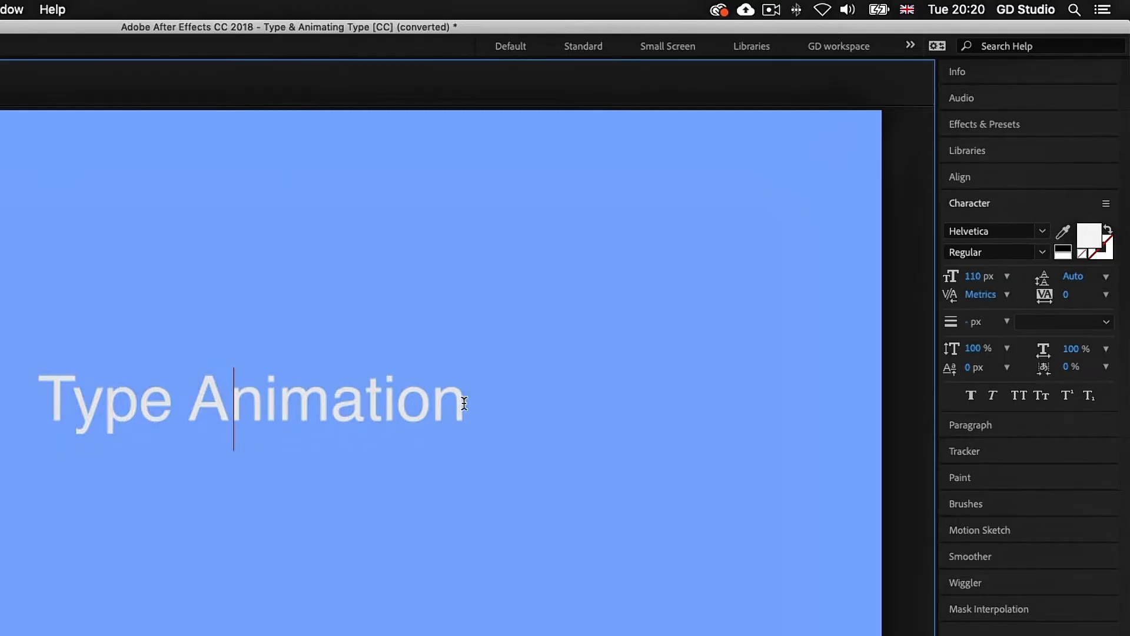
{"action": "left_click_drag", "start_coordinate": [468, 401], "coordinate": [25, 397]}
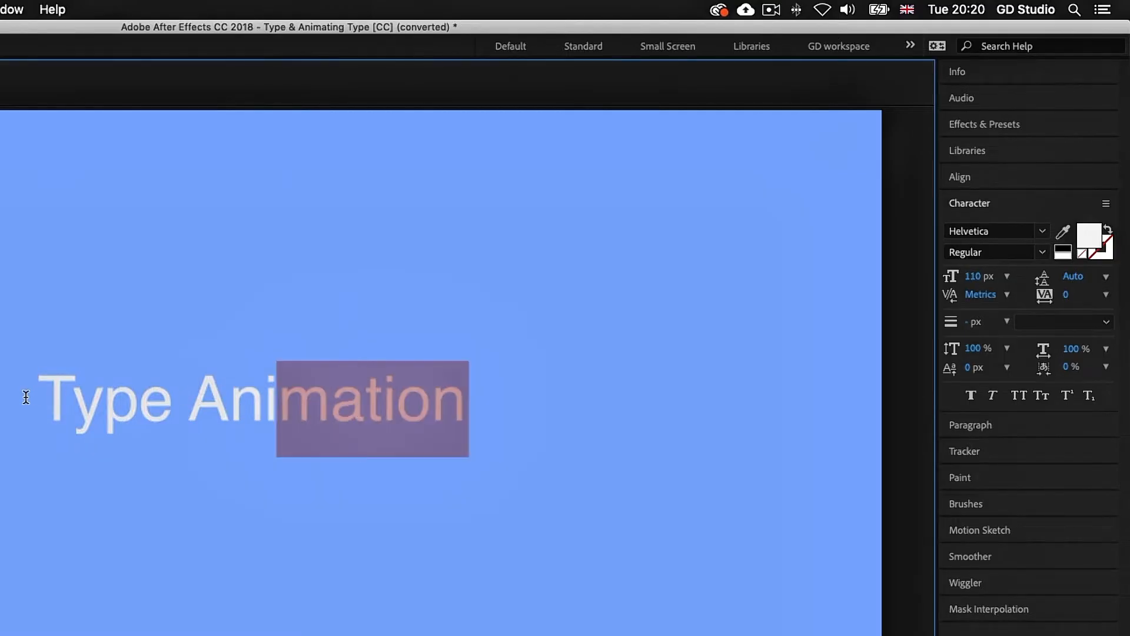
{"action": "left_click", "coordinate": [994, 232]}
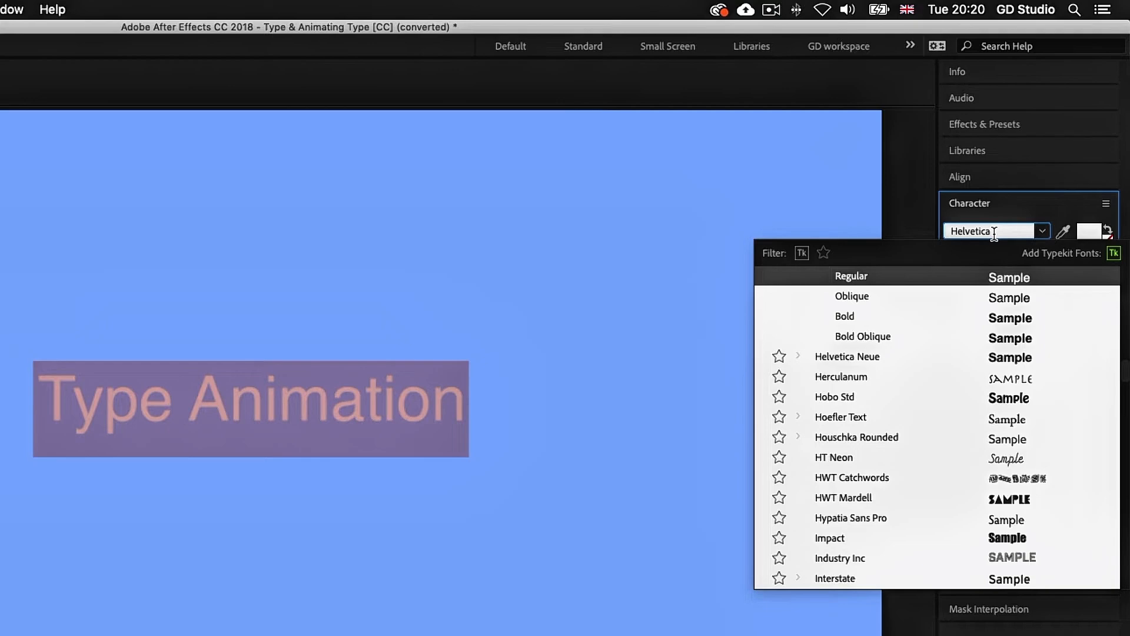
{"action": "type", "text": "lemo"}
{"action": "left_click", "coordinate": [895, 273]}
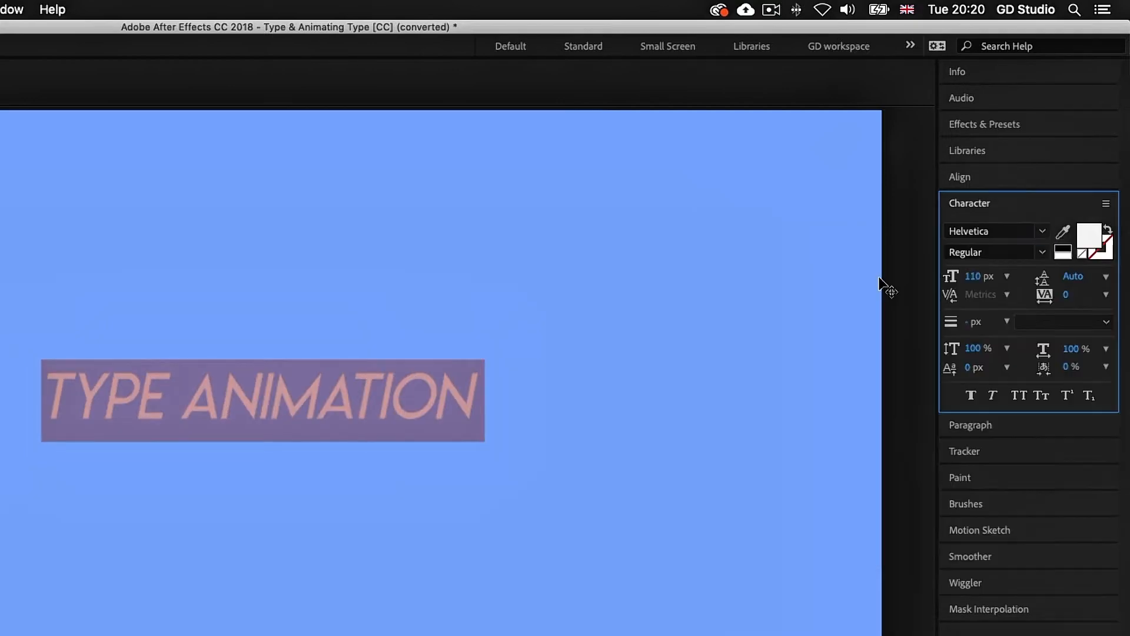
Set the highlighted text's font size to 160 px and its fill color to pure white
{"action": "left_click", "coordinate": [979, 276]}
{"action": "type", "text": "1"}
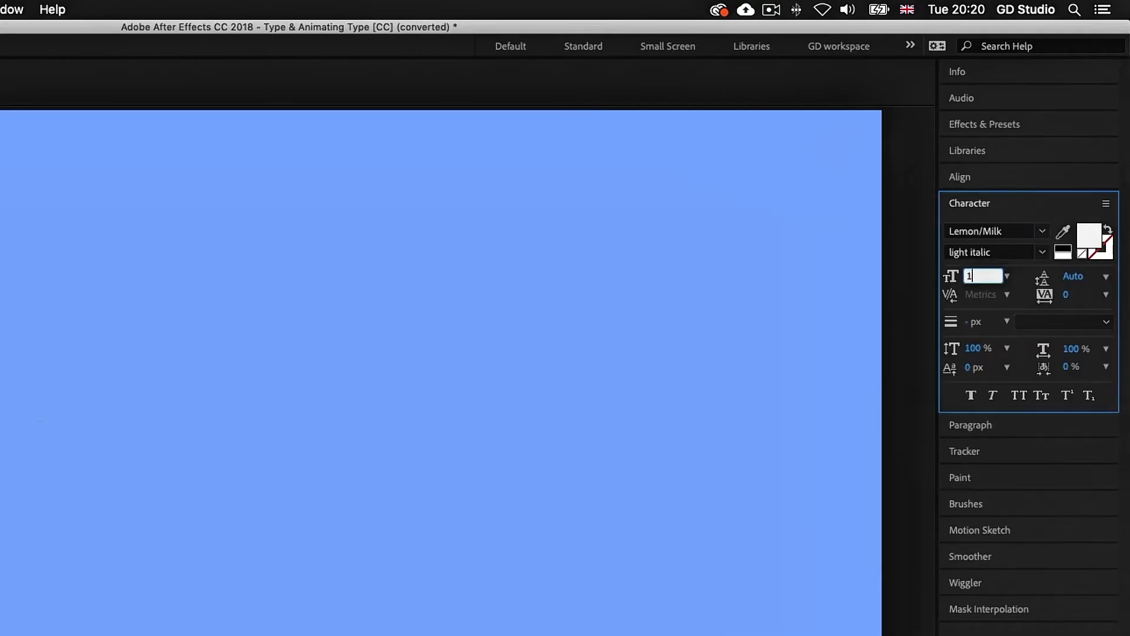
{"action": "type", "text": "60"}
{"action": "key", "text": "Return"}
{"action": "left_click", "coordinate": [1091, 236]}
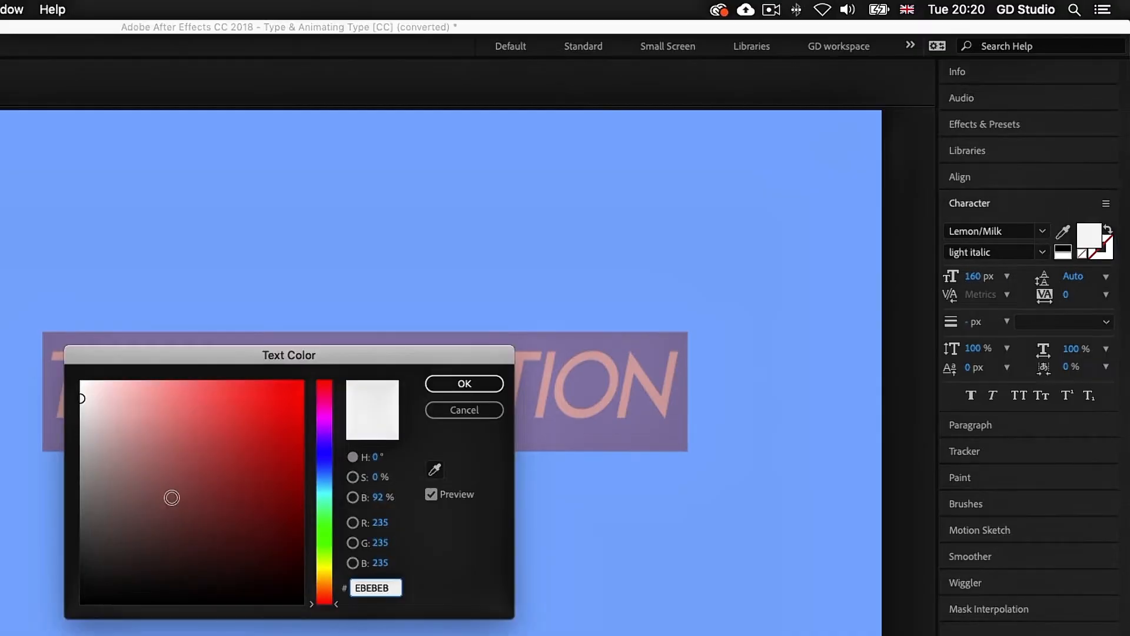
{"action": "left_click_drag", "start_coordinate": [104, 404], "coordinate": [53, 362]}
{"action": "left_click", "coordinate": [467, 386]}
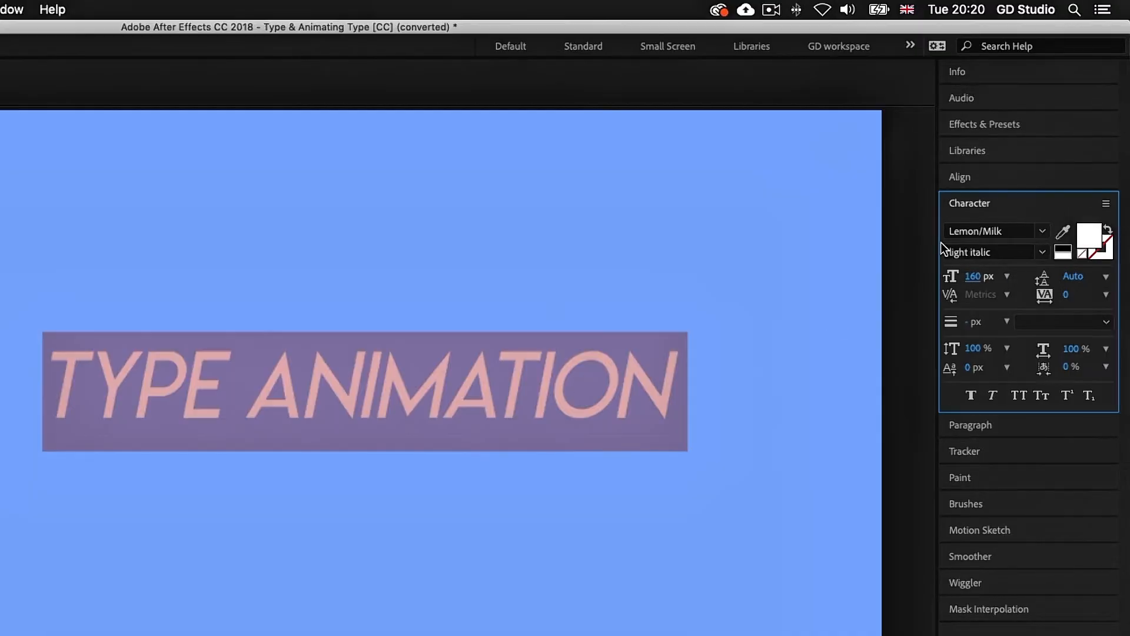
Change the highlighted text's font style to Regular and finish text editing
{"action": "left_click", "coordinate": [1039, 253]}
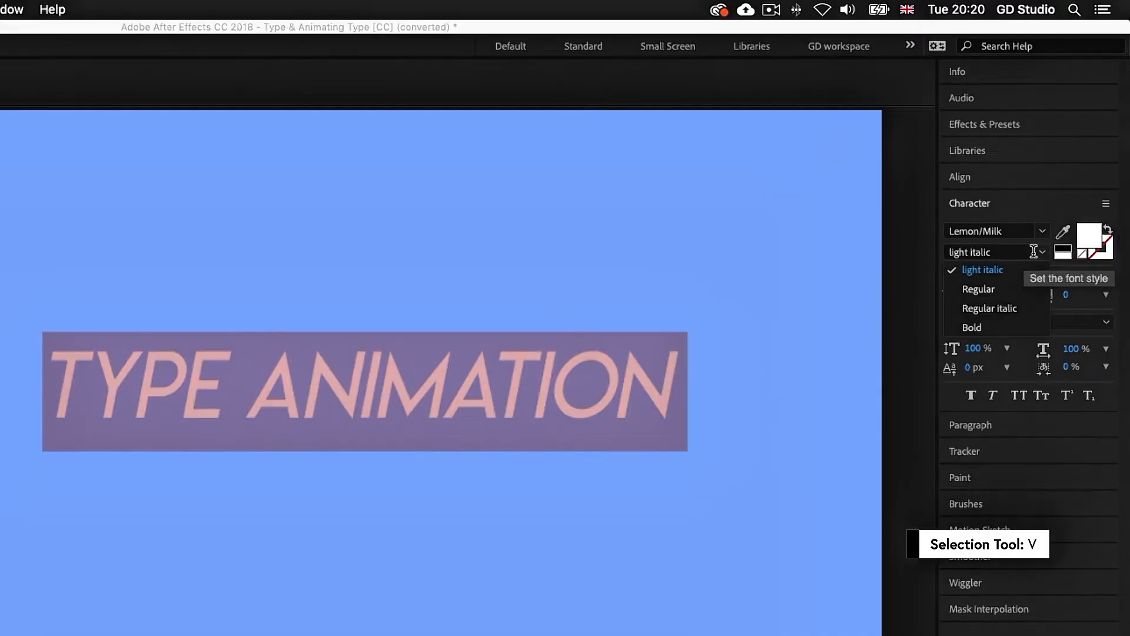
{"action": "left_click", "coordinate": [997, 289]}
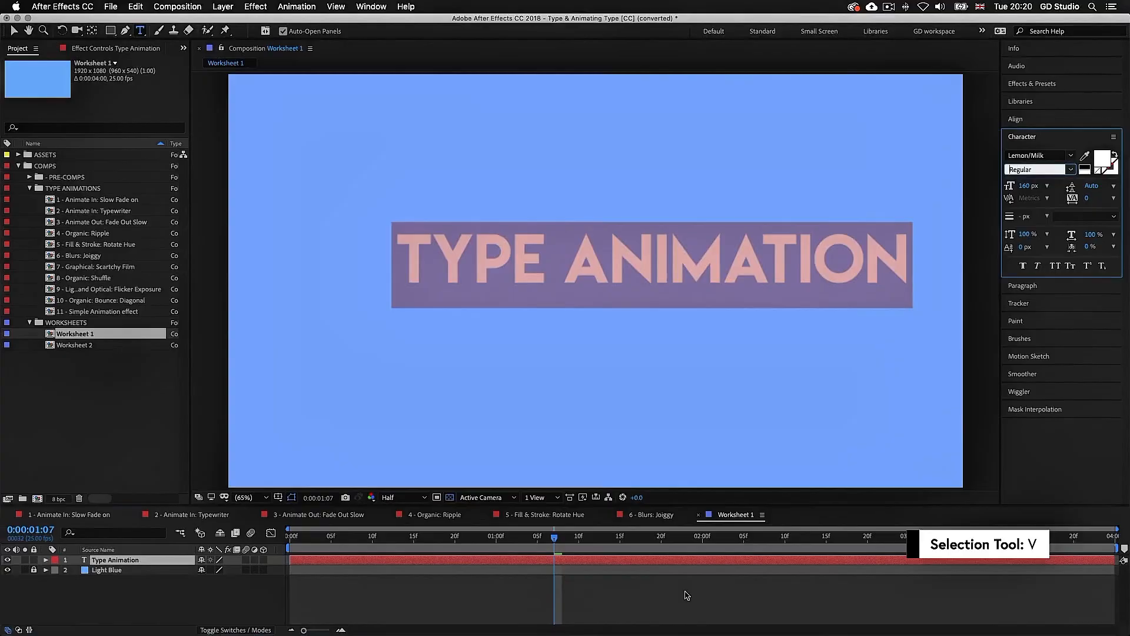
{"action": "left_click", "coordinate": [683, 594]}
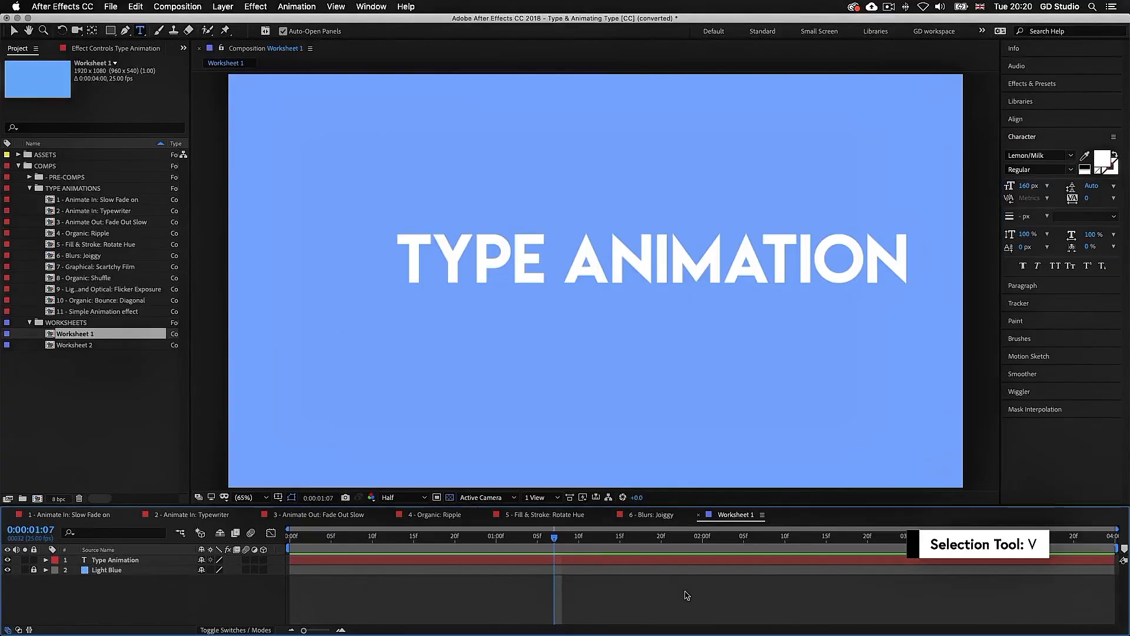
Move the enlarged title slightly left and down with the Selection tool, toward the middle of the composition
{"action": "key", "text": "v"}
{"action": "left_click", "coordinate": [604, 259]}
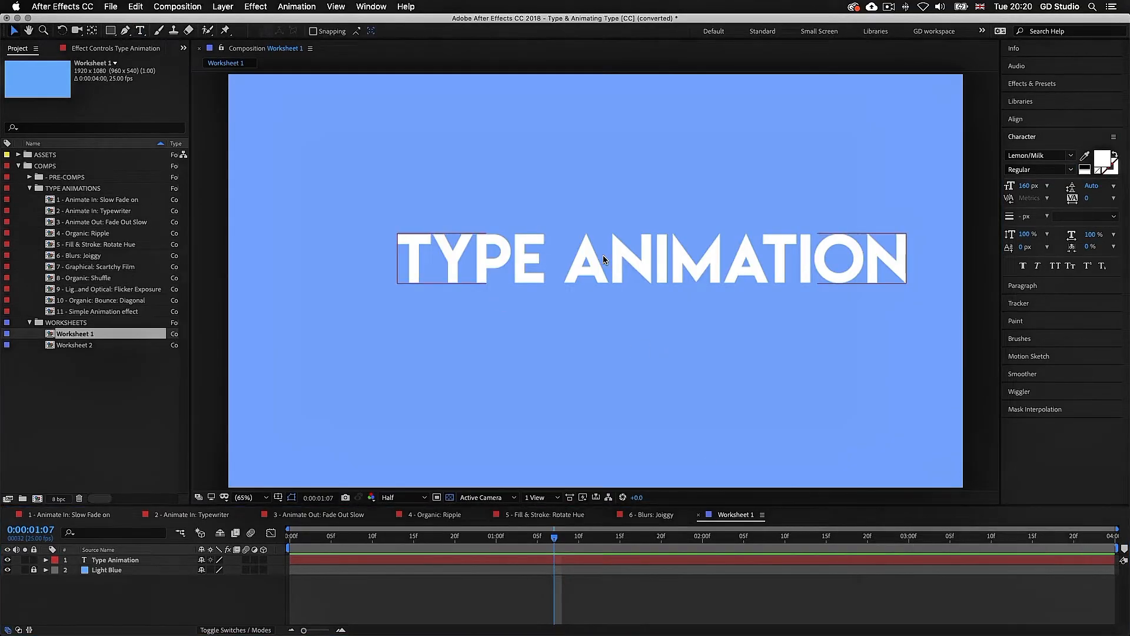
{"action": "left_click_drag", "start_coordinate": [604, 259], "coordinate": [561, 291]}
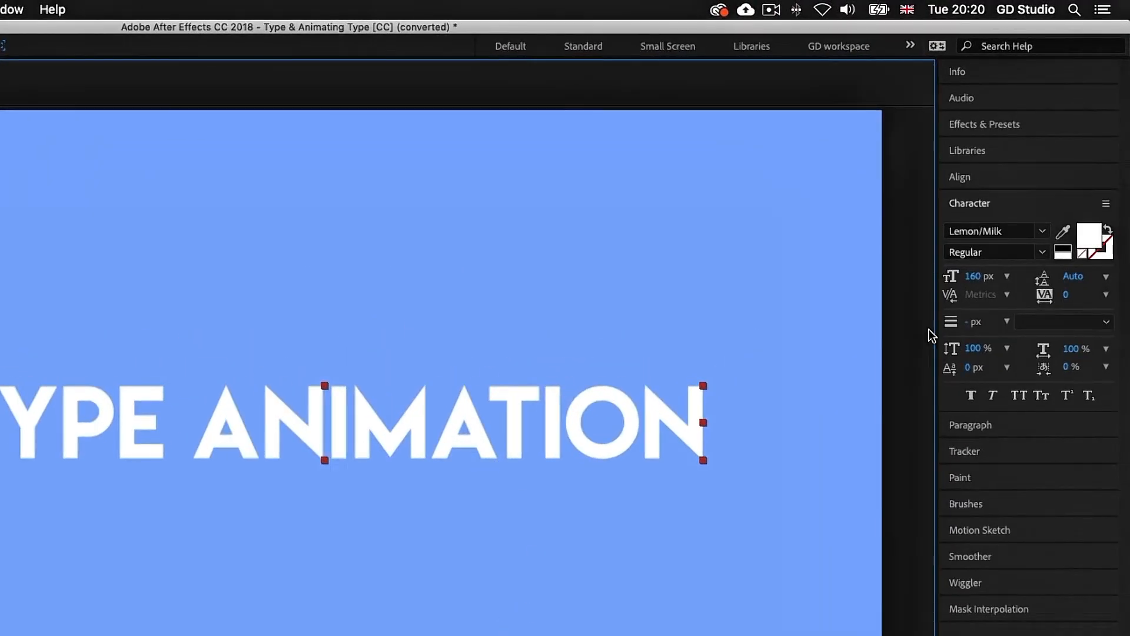
Set the title's paragraph alignment to center and move the text back to the middle of the frame
{"action": "left_click", "coordinate": [971, 426]}
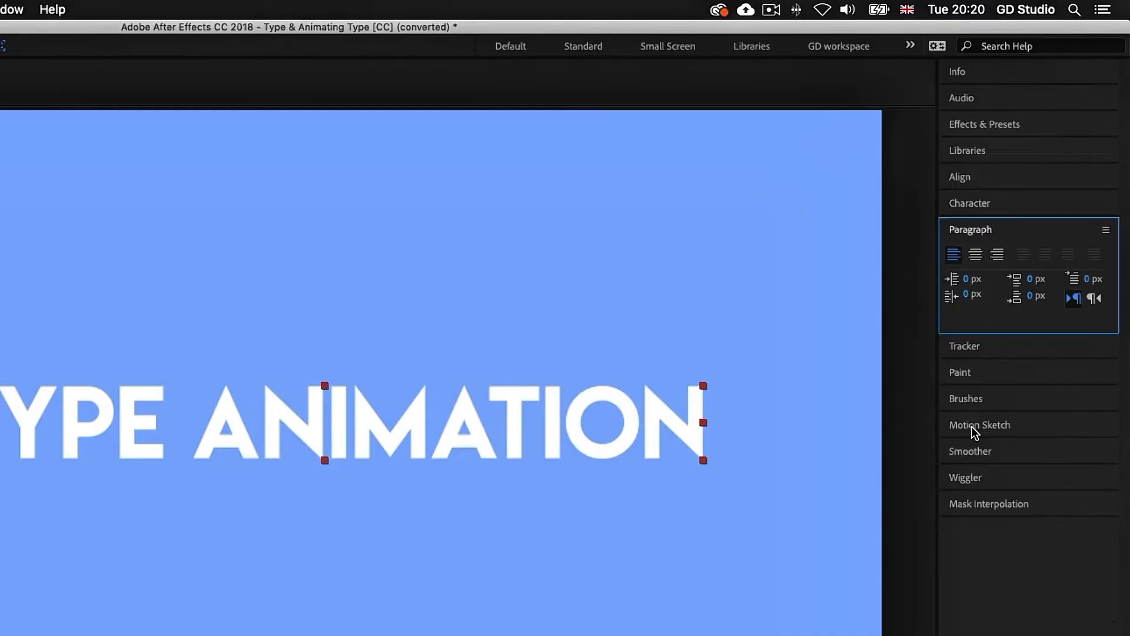
{"action": "left_click", "coordinate": [531, 416]}
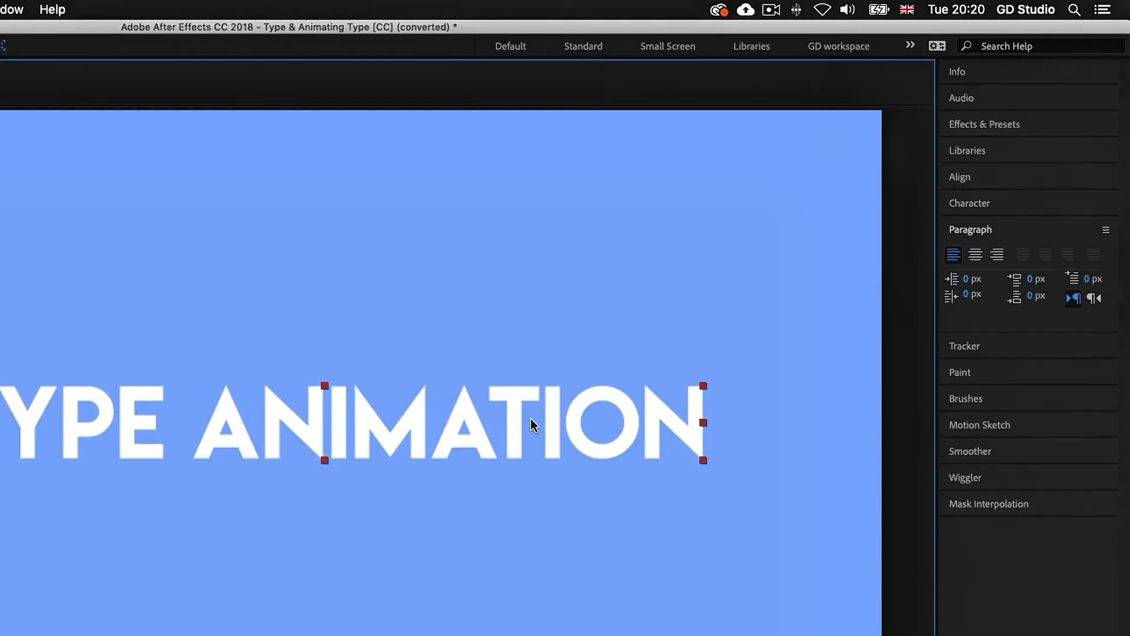
{"action": "left_click", "coordinate": [977, 255]}
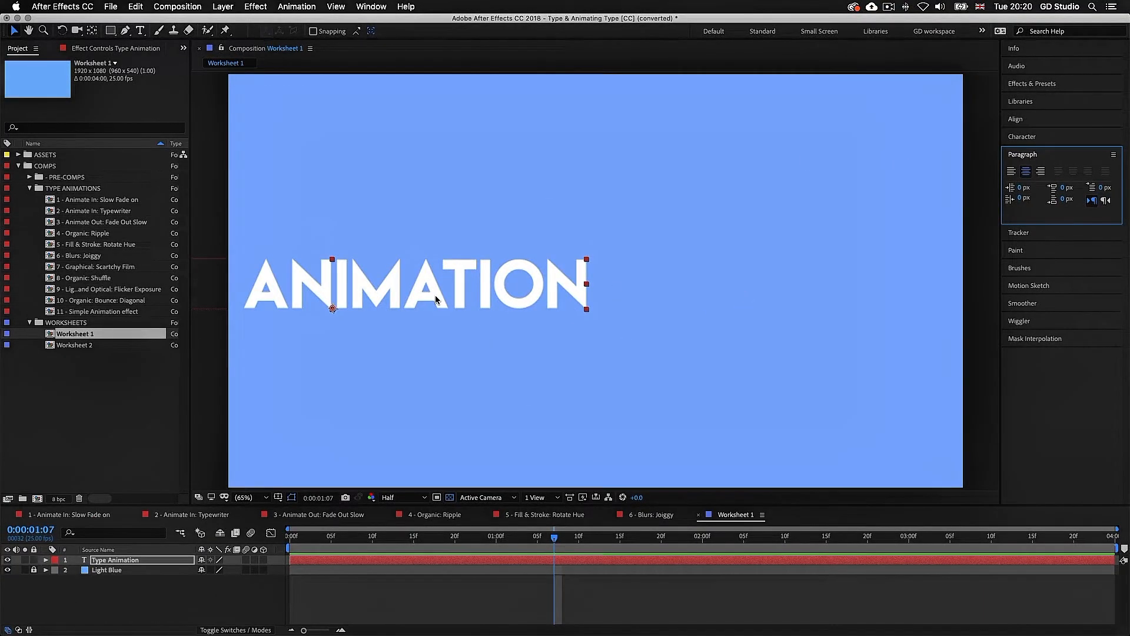
{"action": "left_click_drag", "start_coordinate": [435, 295], "coordinate": [683, 300]}
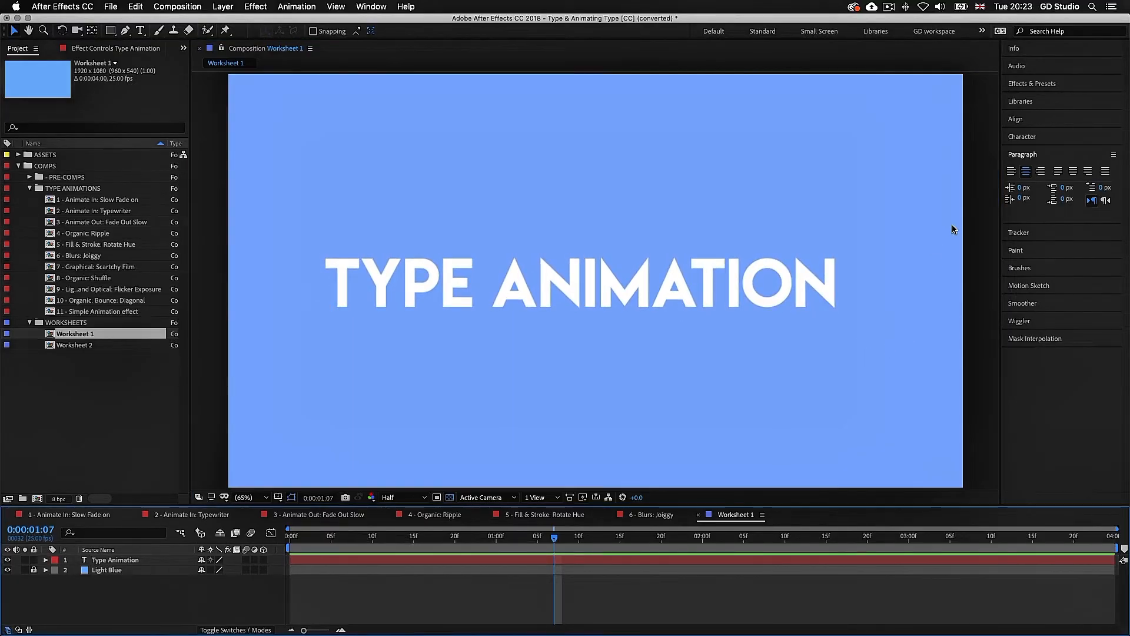
Look through the Text preset categories and the Animate In presets in Effects & Presets
{"action": "left_click", "coordinate": [1027, 84]}
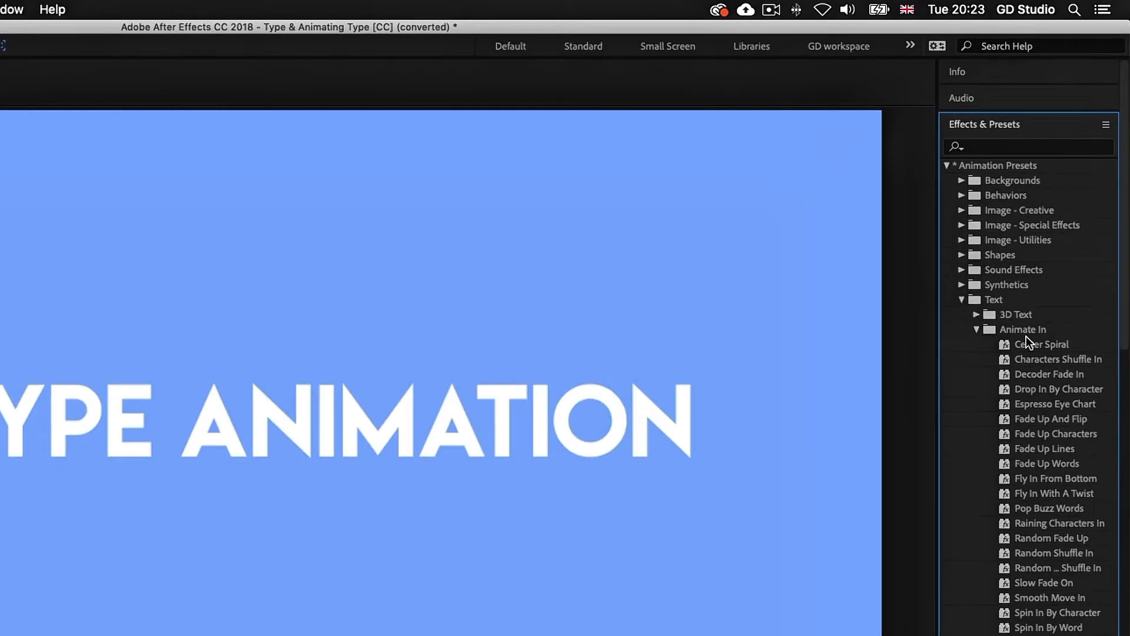
{"action": "left_click", "coordinate": [976, 329]}
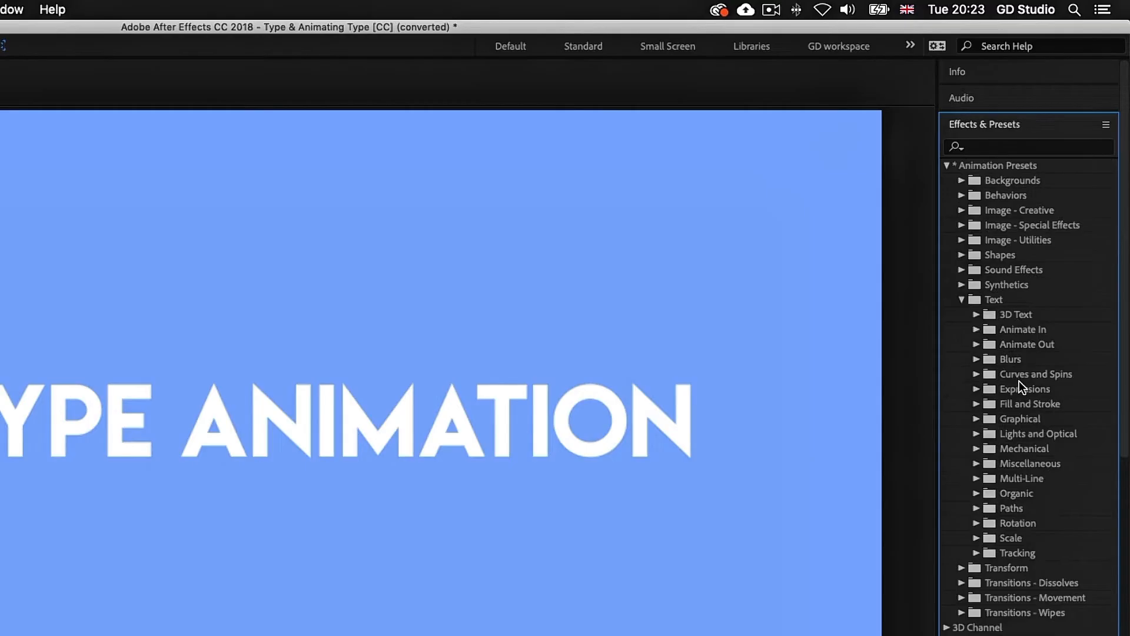
{"action": "left_click", "coordinate": [976, 330]}
{"action": "scroll", "coordinate": [1065, 383], "scroll_direction": "down", "scroll_amount": 3}
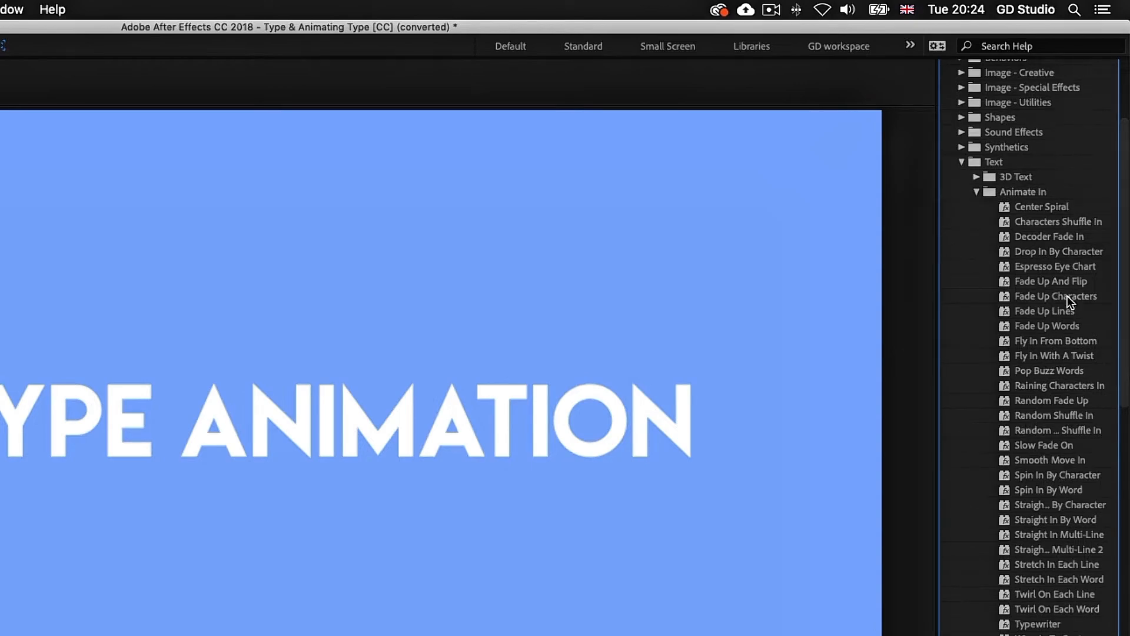
{"action": "scroll", "coordinate": [1124, 293], "scroll_direction": "up", "scroll_amount": 5}
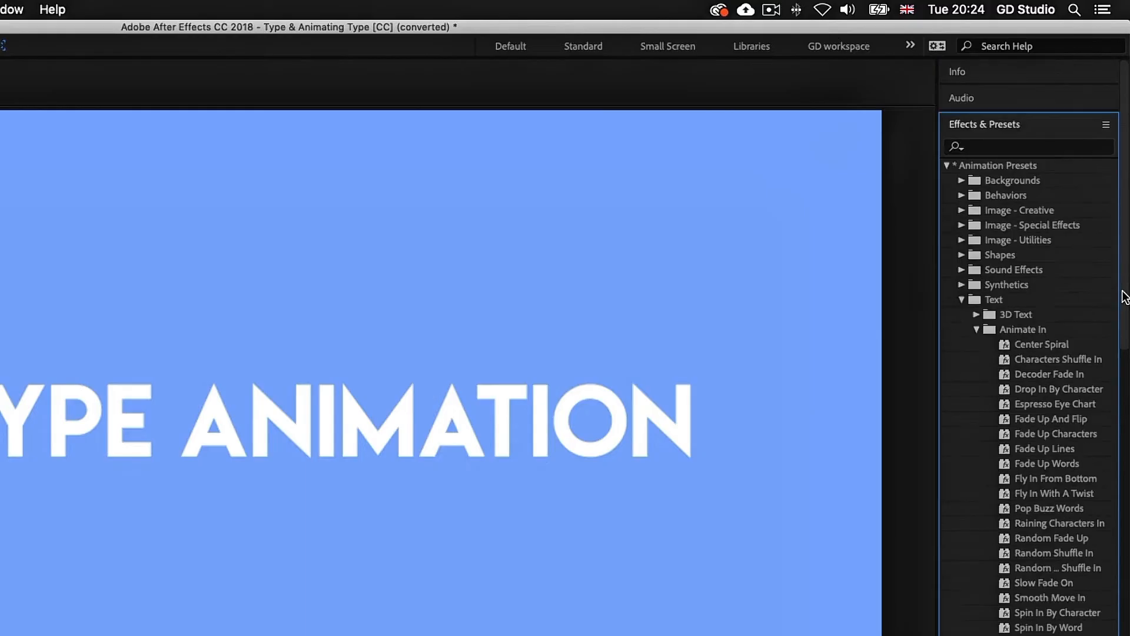
Browse the animation presets in Adobe Bridge, narrow the Favorites column and slightly widen the preview column
{"action": "left_click", "coordinate": [1107, 126]}
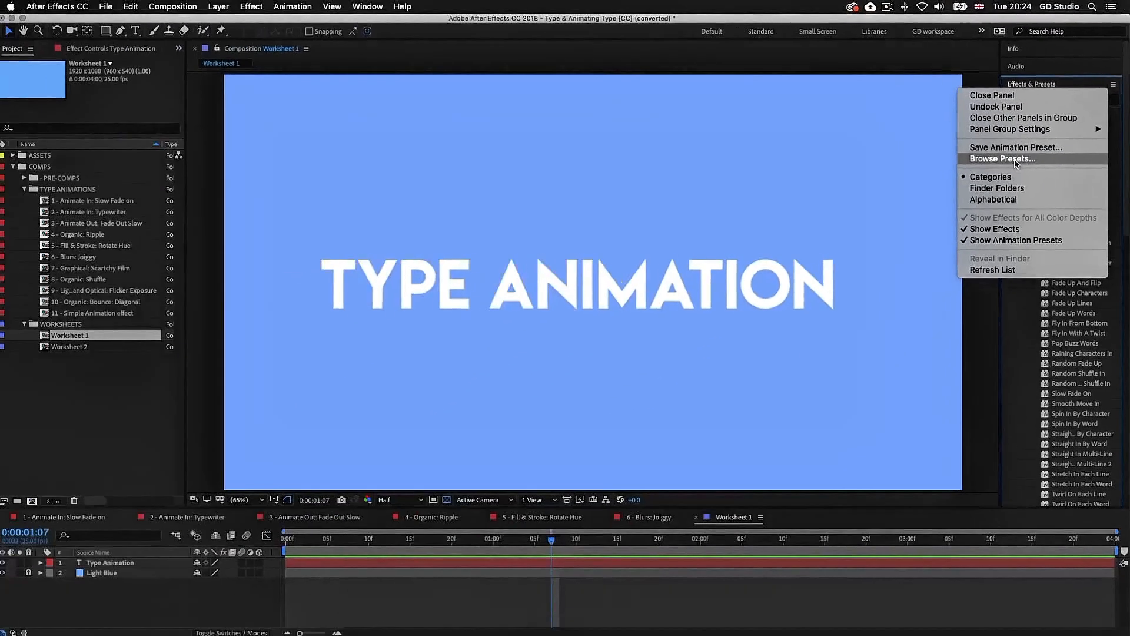
{"action": "left_click", "coordinate": [1014, 159]}
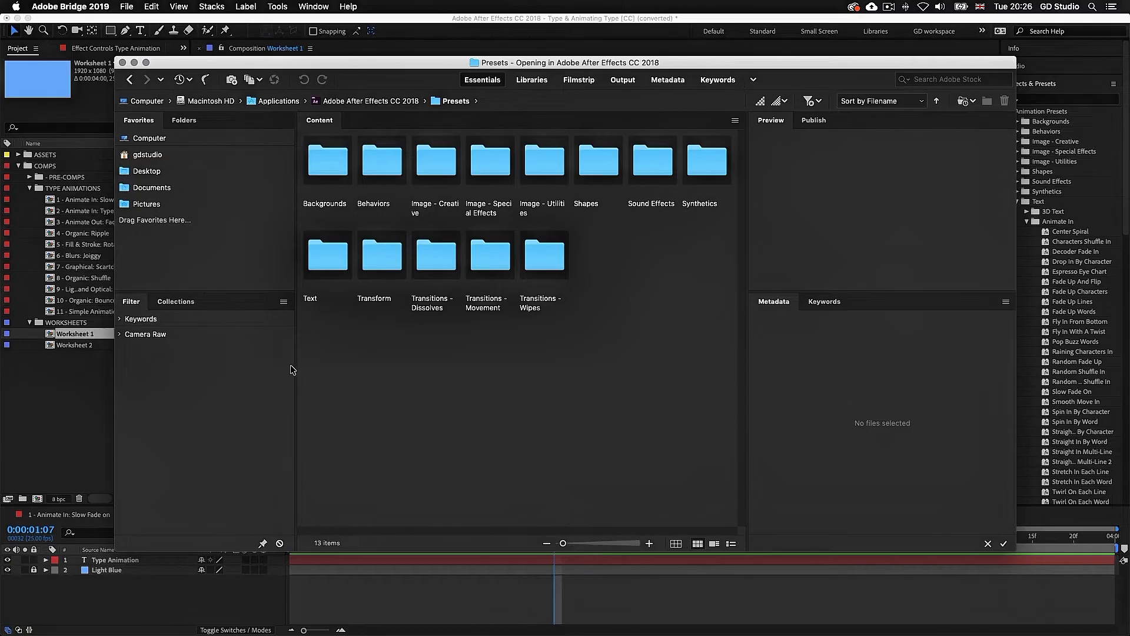
{"action": "left_click_drag", "start_coordinate": [296, 362], "coordinate": [206, 371]}
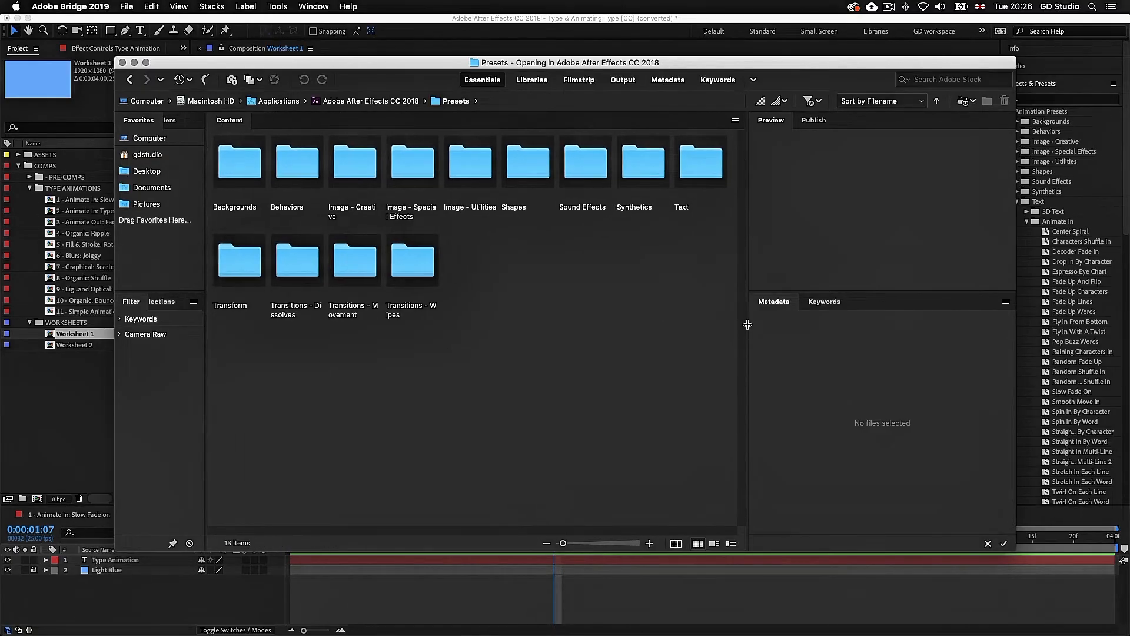
{"action": "mouse_move", "coordinate": [747, 324]}
{"action": "left_mouse_down"}
{"action": "mouse_move", "coordinate": [759, 325]}
{"action": "mouse_move", "coordinate": [738, 324]}
{"action": "left_mouse_up"}
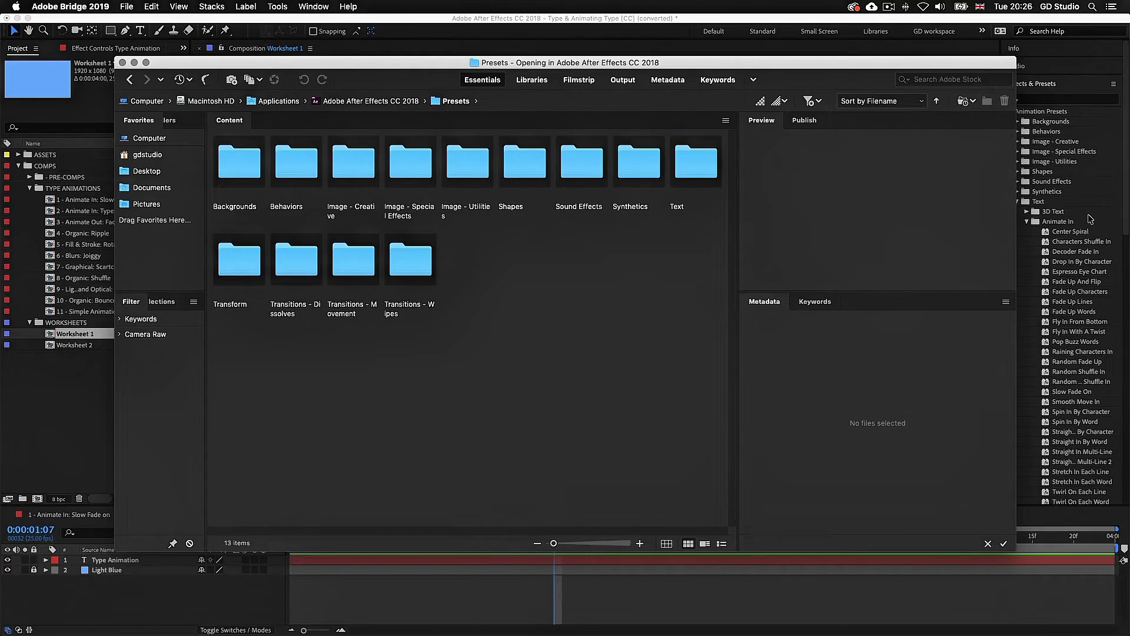
Move the Bridge window slightly left and open the Animate In folder inside the Text presets
{"action": "left_click_drag", "start_coordinate": [929, 64], "coordinate": [898, 68]}
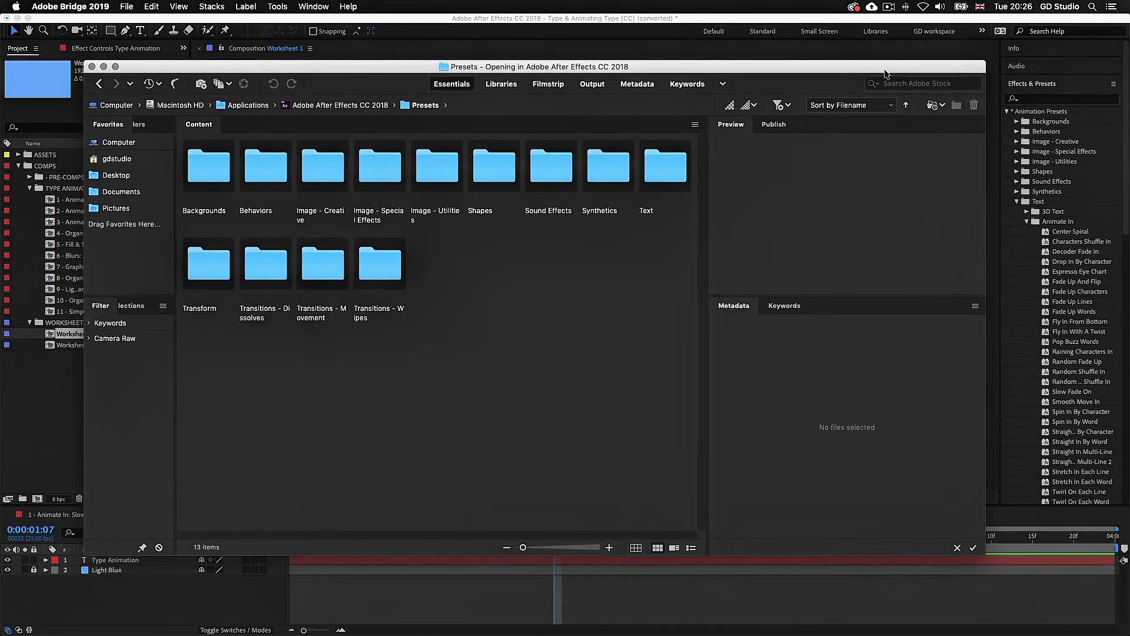
{"action": "double_click", "coordinate": [660, 165]}
{"action": "double_click", "coordinate": [284, 175]}
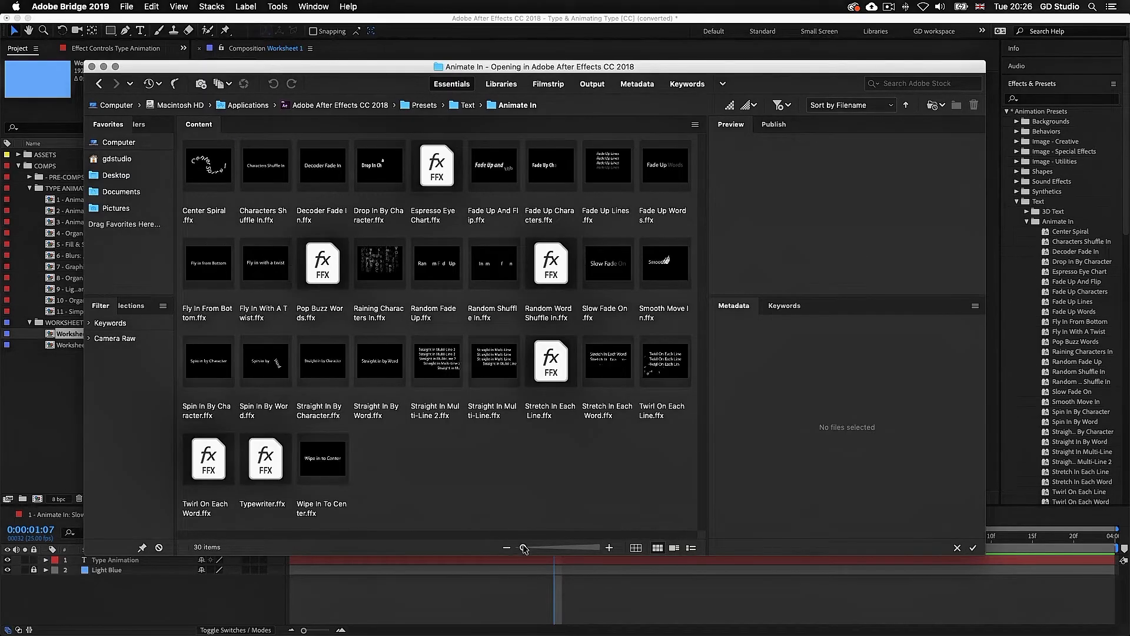
Enlarge the preset thumbnails, reposition and enlarge the Bridge window, and preview Random Fade Up.ffx
{"action": "left_click_drag", "start_coordinate": [524, 549], "coordinate": [528, 549]}
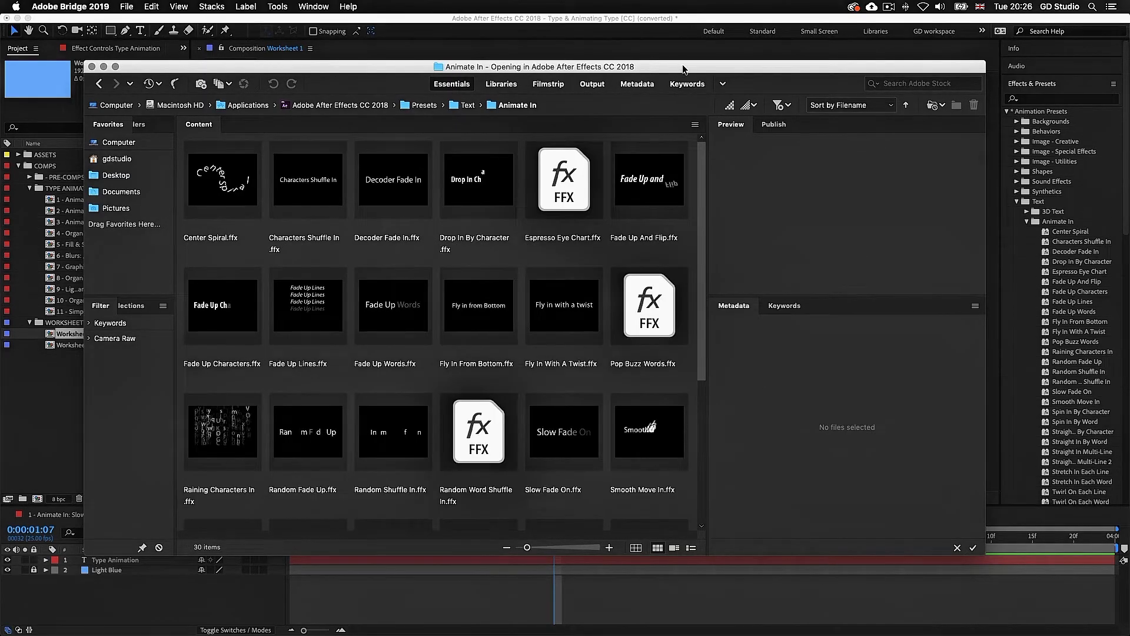
{"action": "left_click_drag", "start_coordinate": [686, 77], "coordinate": [677, 60]}
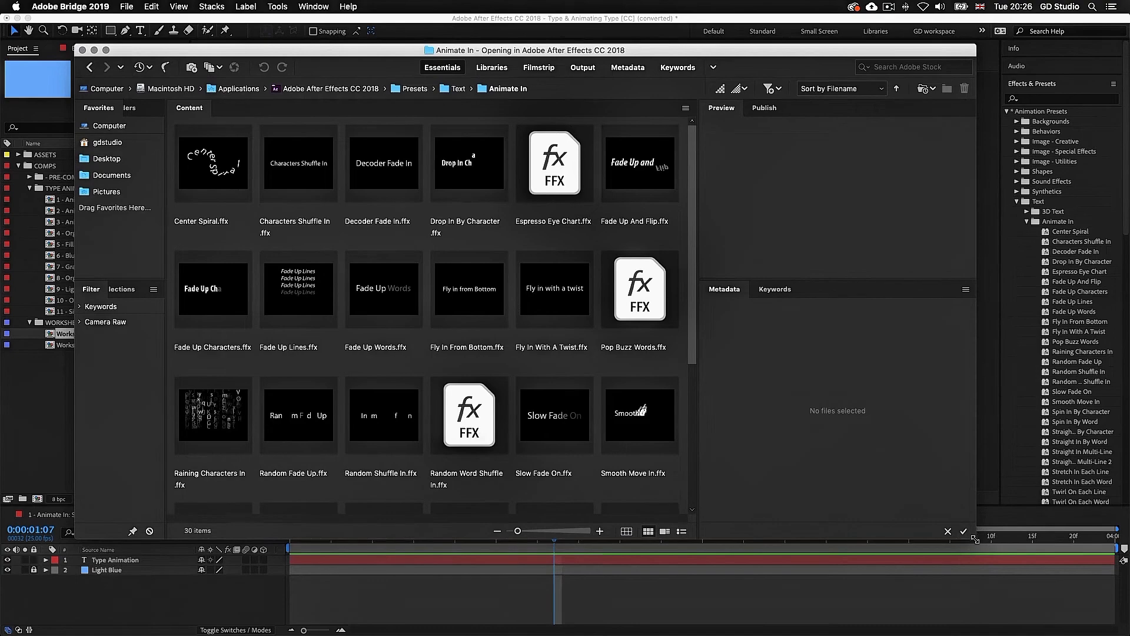
{"action": "left_click_drag", "start_coordinate": [974, 537], "coordinate": [1053, 591]}
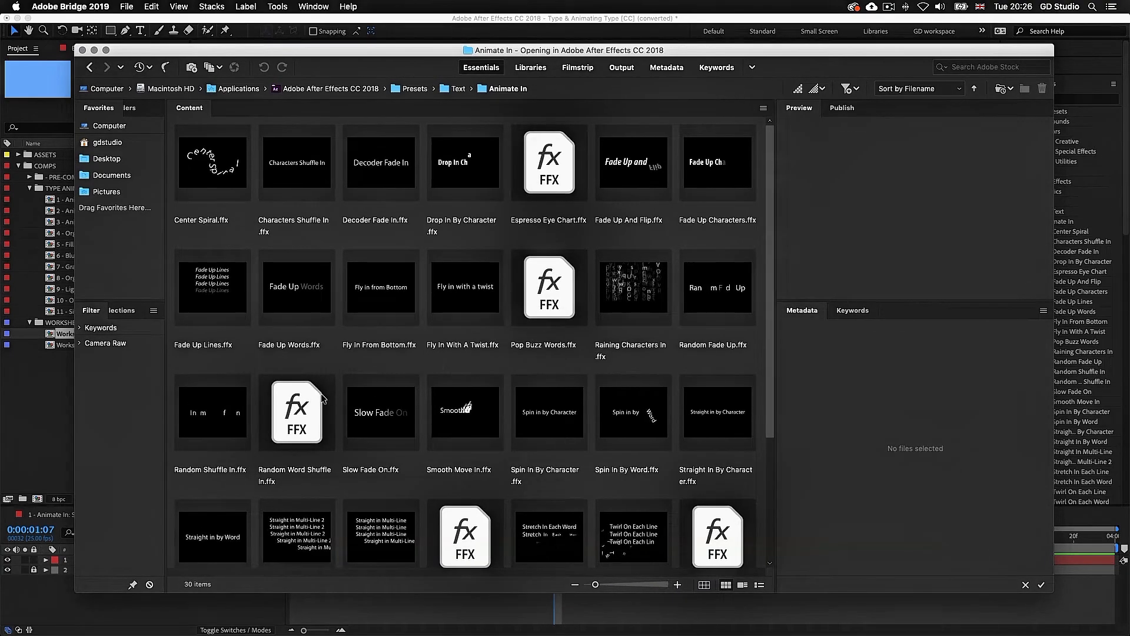
{"action": "left_click", "coordinate": [725, 293]}
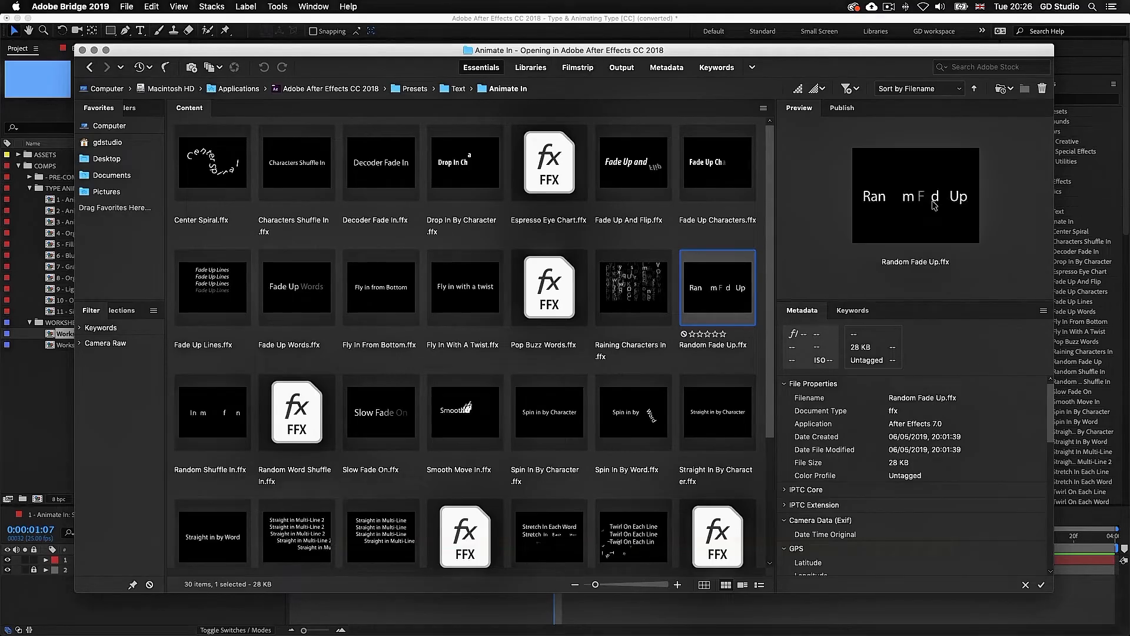
Switch back to After Effects, select the Random Fade Up preset and set the current time to 0:00:00:08
{"action": "left_click", "coordinate": [38, 386]}
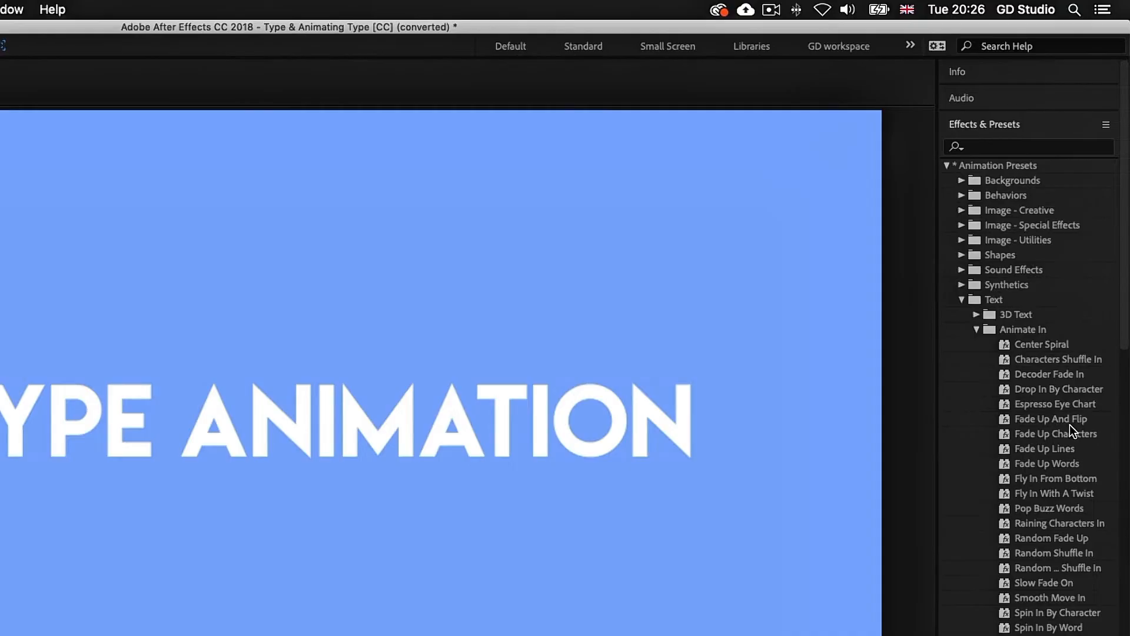
{"action": "left_click", "coordinate": [1050, 539]}
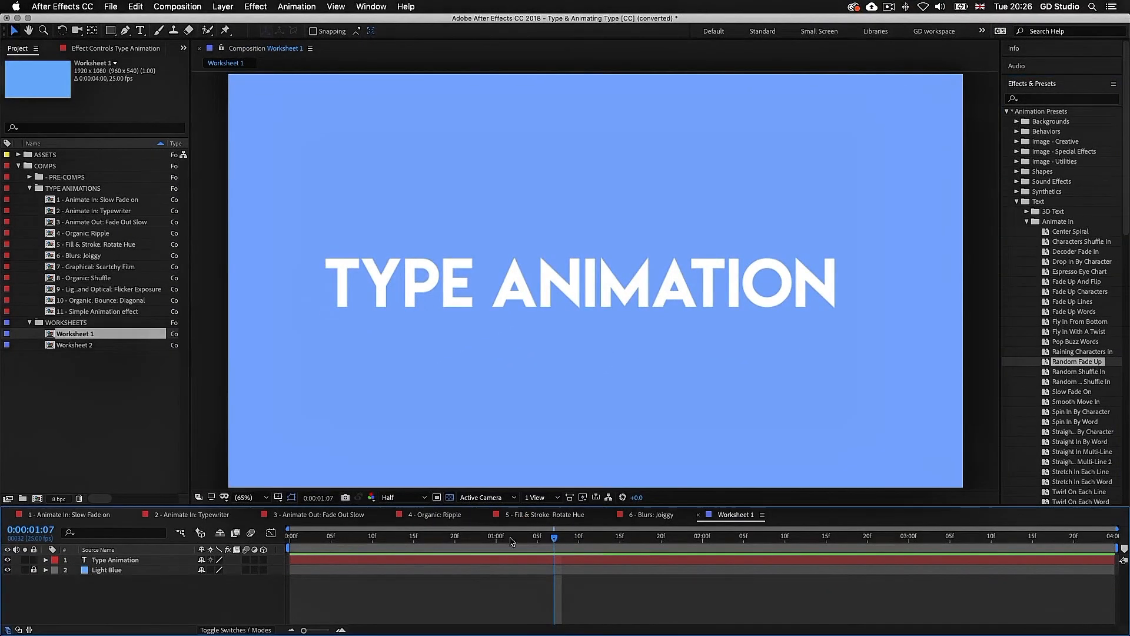
{"action": "left_click_drag", "start_coordinate": [557, 538], "coordinate": [358, 542]}
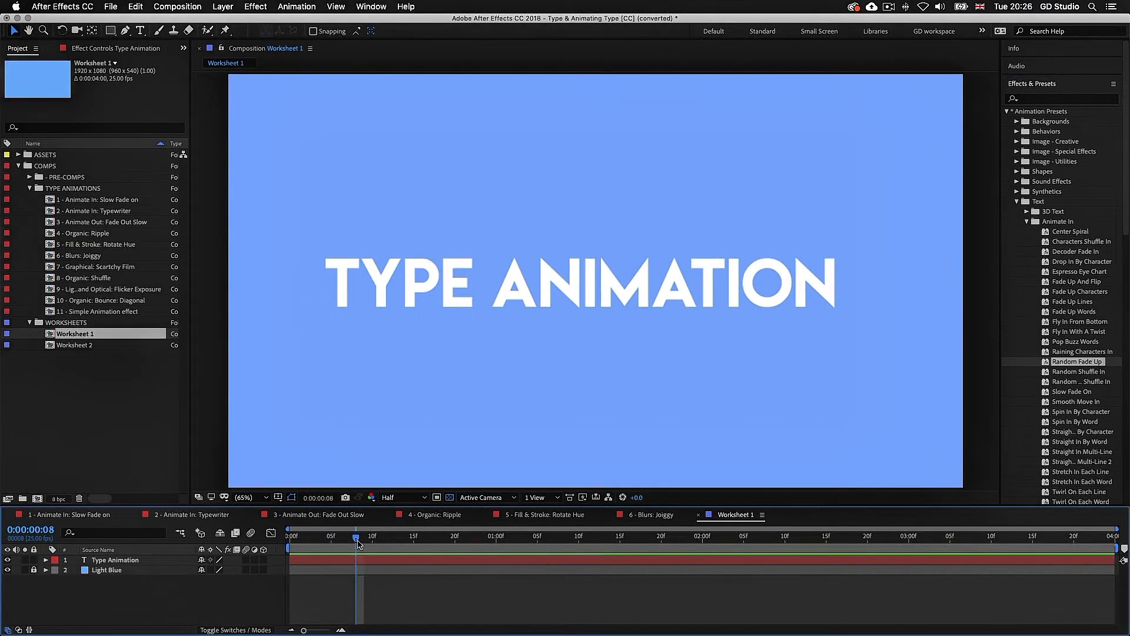
Apply the Random Fade Up preset to the Type Animation layer, reveal its keyframes and play the animation
{"action": "left_click_drag", "start_coordinate": [1086, 370], "coordinate": [469, 562]}
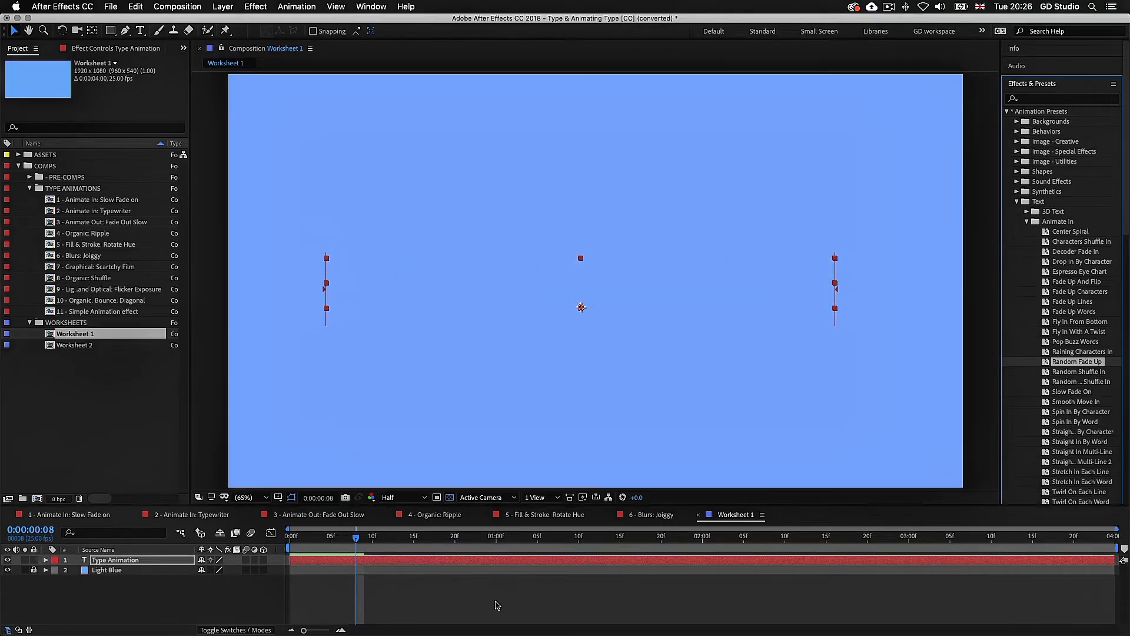
{"action": "left_click", "coordinate": [475, 562]}
{"action": "key", "text": "u"}
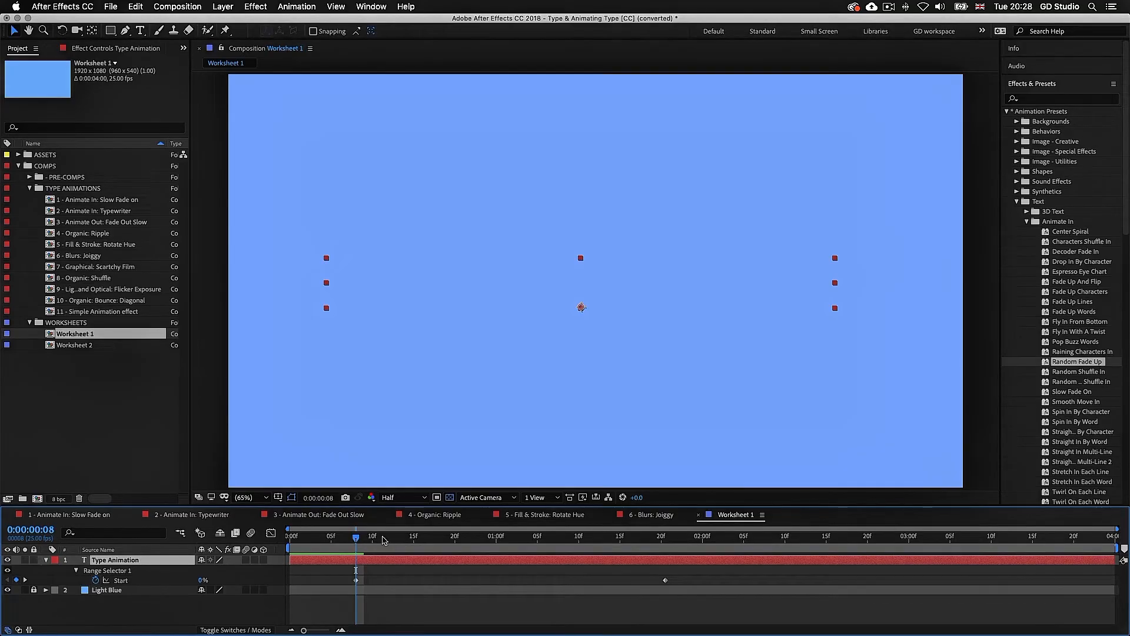
{"action": "left_click", "coordinate": [382, 537]}
{"action": "key", "text": "space"}
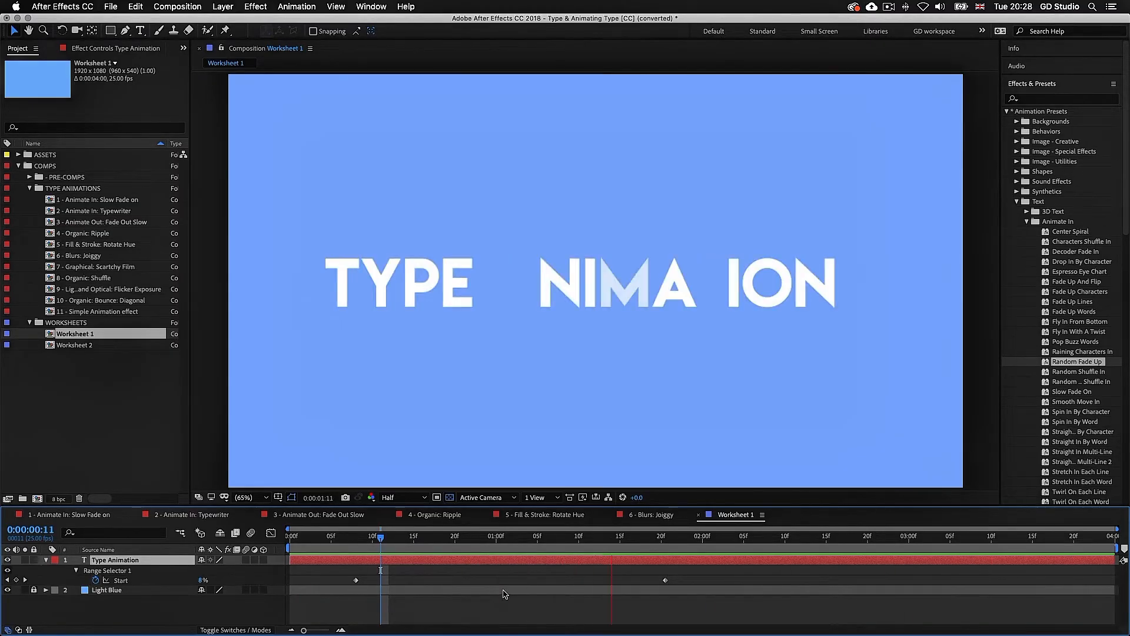
{"action": "key", "text": "space"}
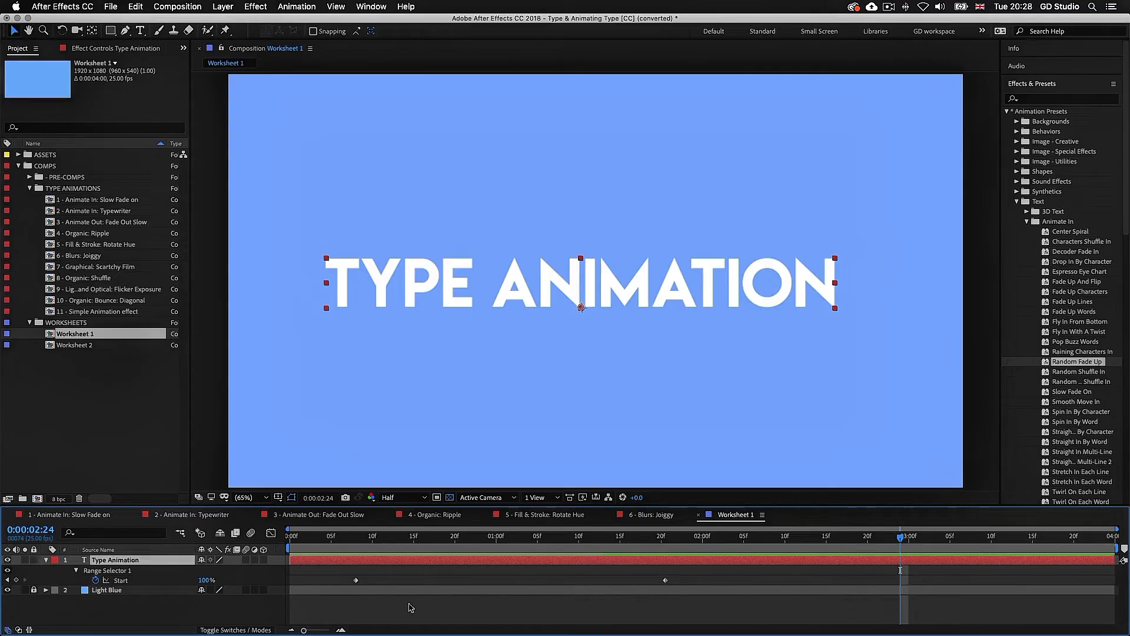
Move the last Range Selector Start keyframe to about 0:00:03:12 and preview the slower fade
{"action": "left_click", "coordinate": [665, 581]}
{"action": "left_click_drag", "start_coordinate": [666, 581], "coordinate": [1011, 582]}
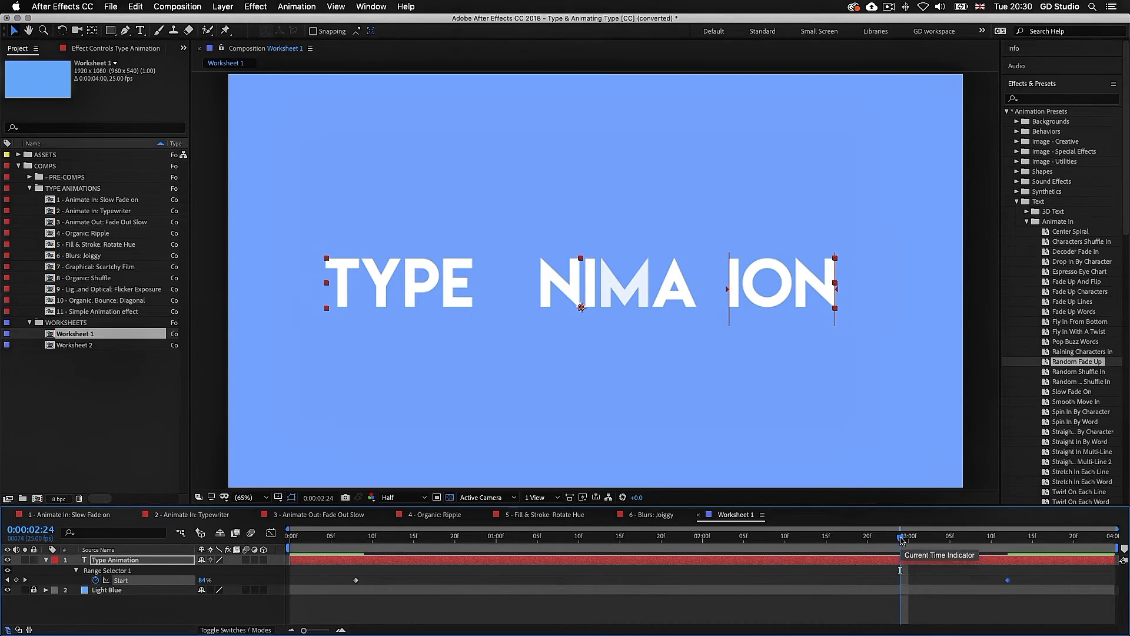
{"action": "key", "text": "space"}
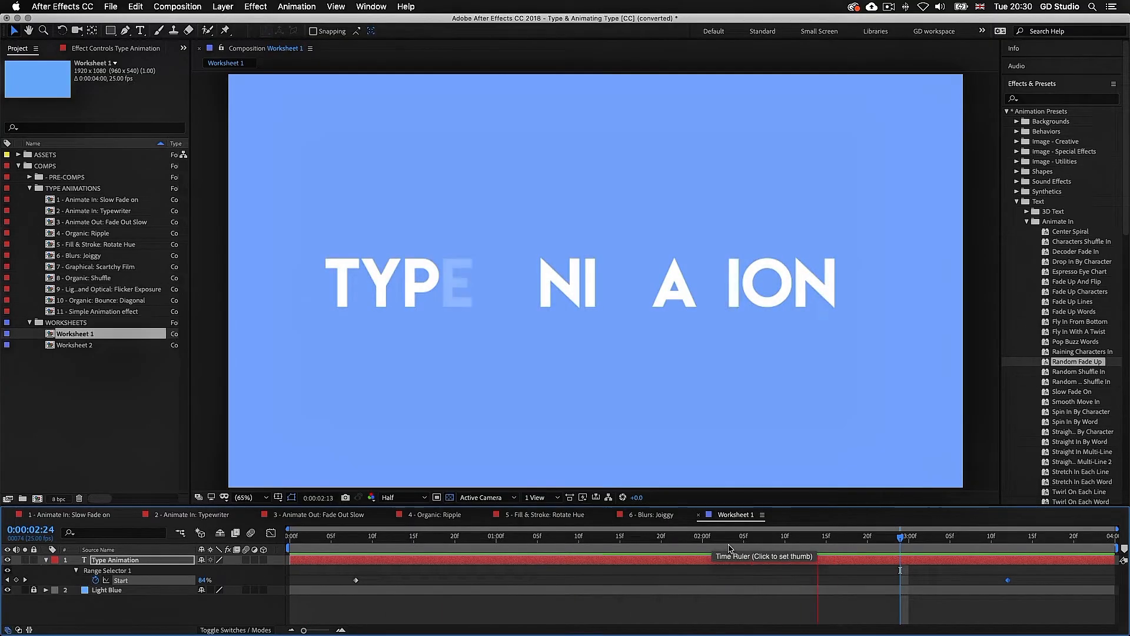
{"action": "key", "text": "space"}
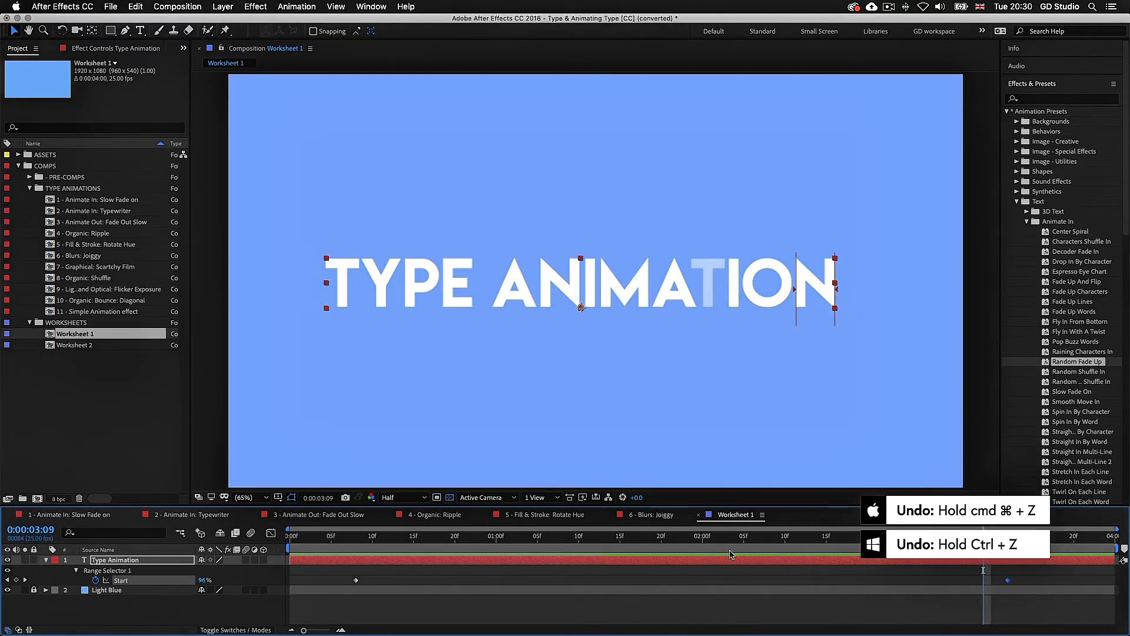
Undo the keyframe move and the Random Fade Up preset on the Type Animation layer
{"action": "key", "text": "super+z"}
{"action": "key", "text": "super+z"}
{"action": "key", "text": "super+z"}
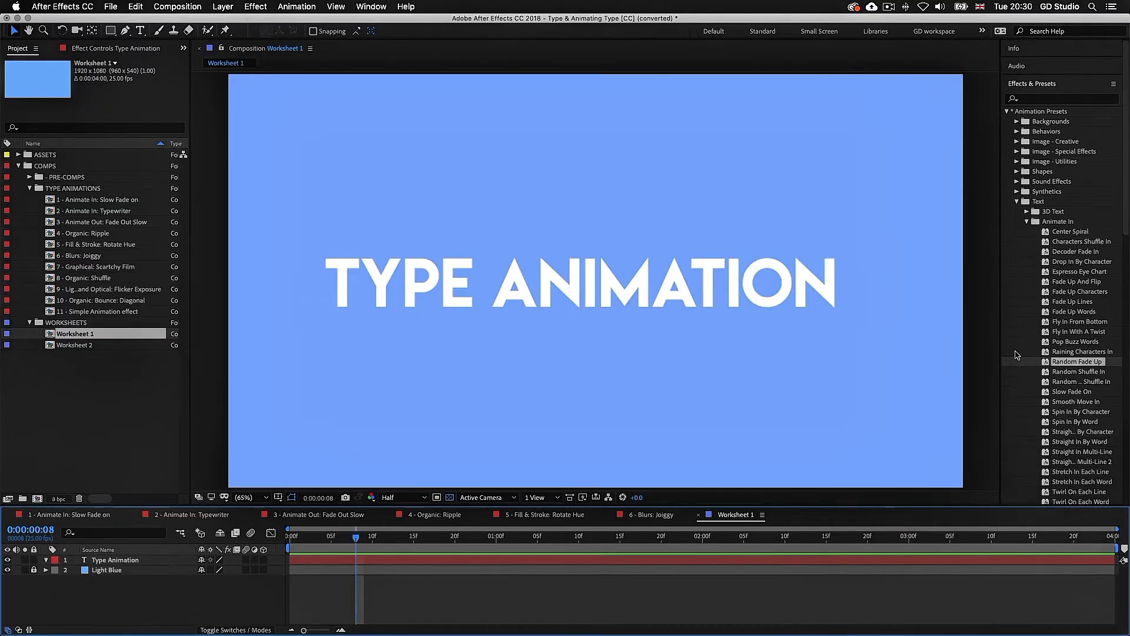
Switch to Adobe Bridge, open the Graphical folder inside the Text presets and preview White Trim.ffx
{"action": "key", "text": "super+Tab"}
{"action": "key", "text": "super+Tab"}
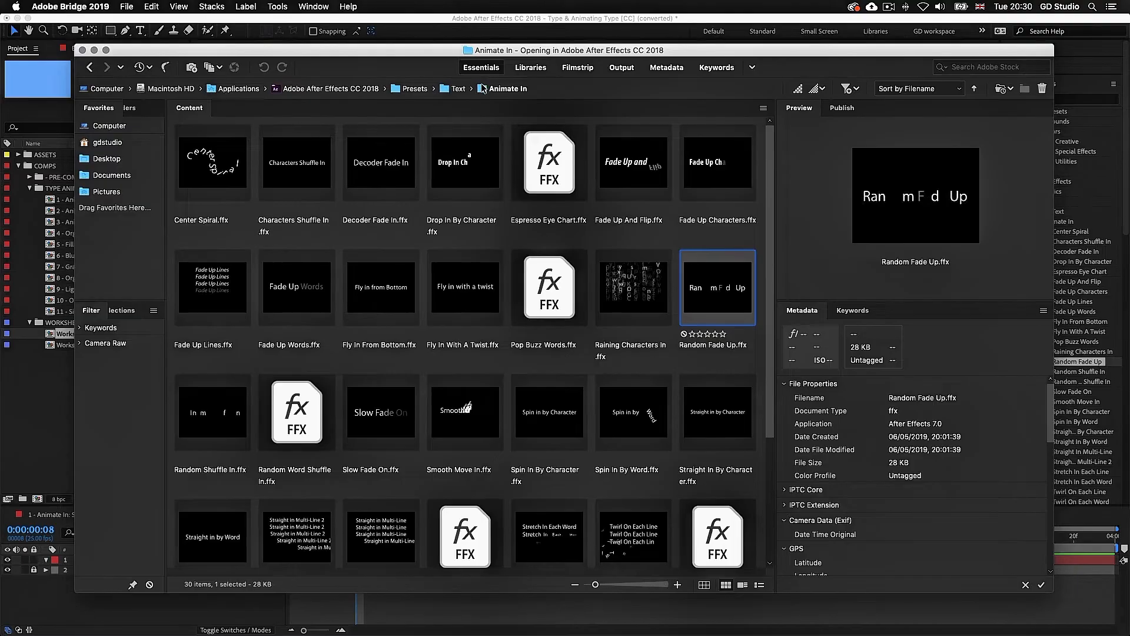
{"action": "left_click", "coordinate": [455, 89]}
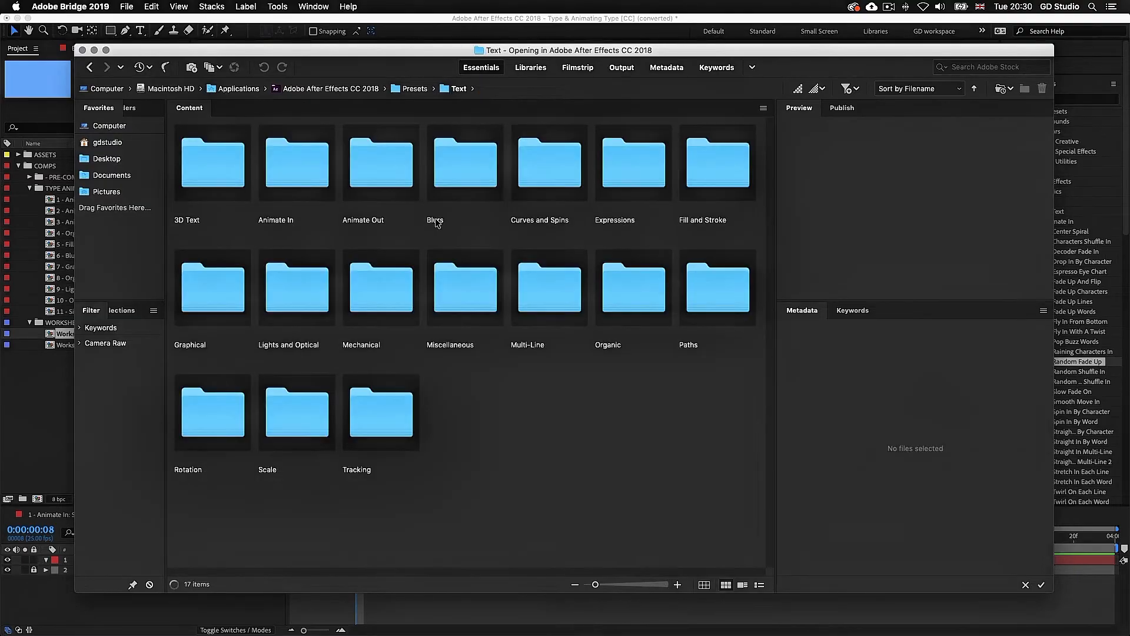
{"action": "double_click", "coordinate": [221, 294]}
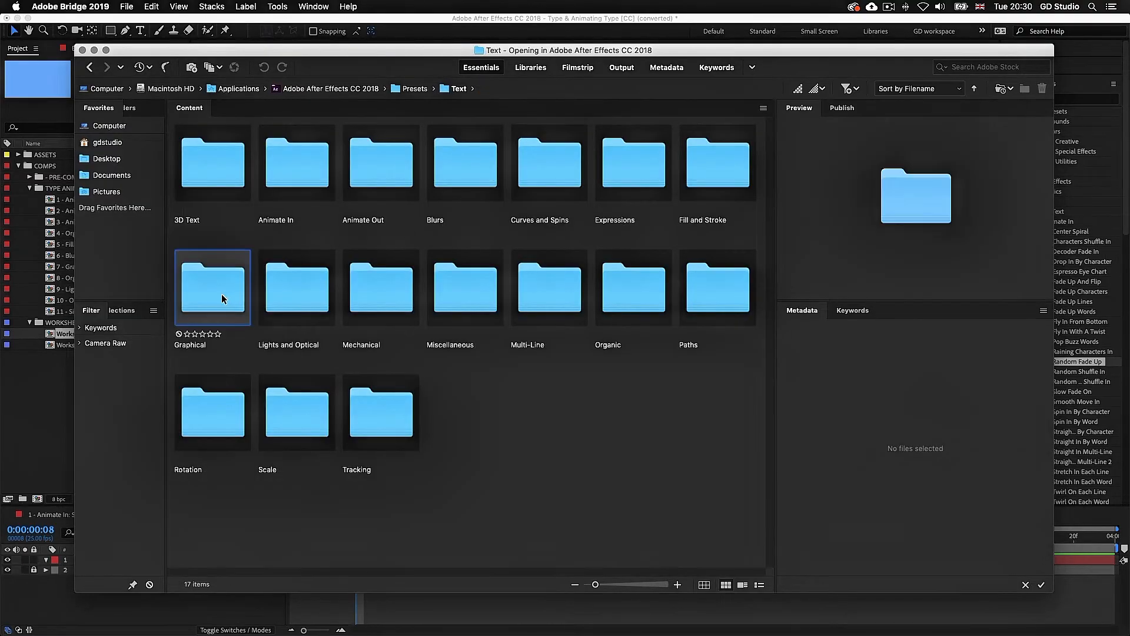
{"action": "left_click", "coordinate": [462, 300]}
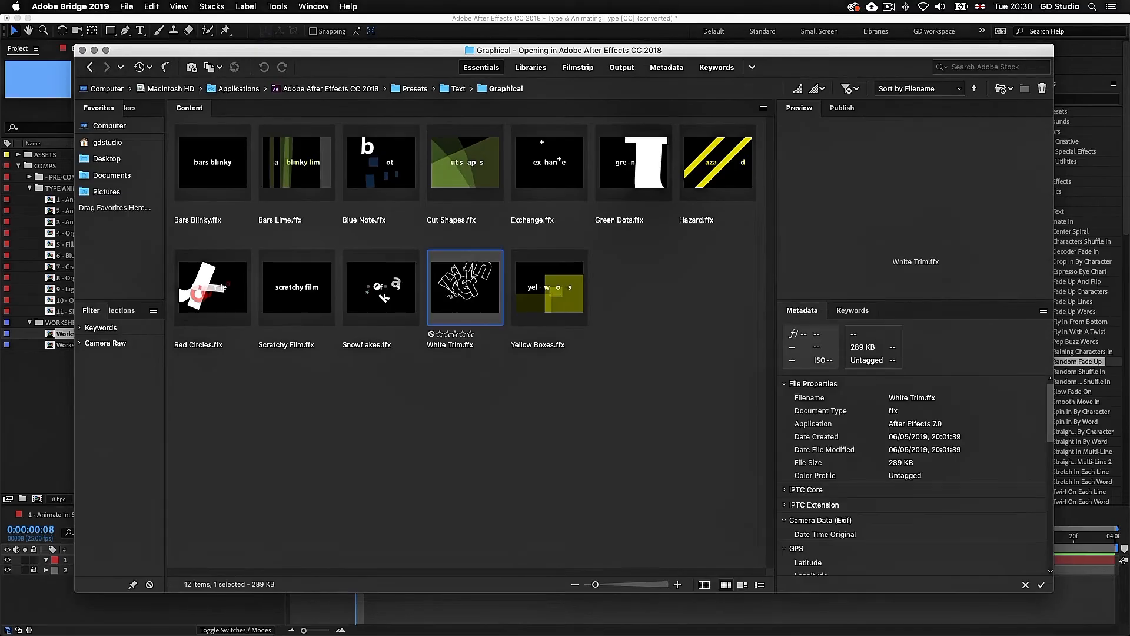
Switch to After Effects and apply the White Trim preset from the Graphical text presets to the Type Animation layer at 0:00:00:08
{"action": "key", "text": "super+Tab"}
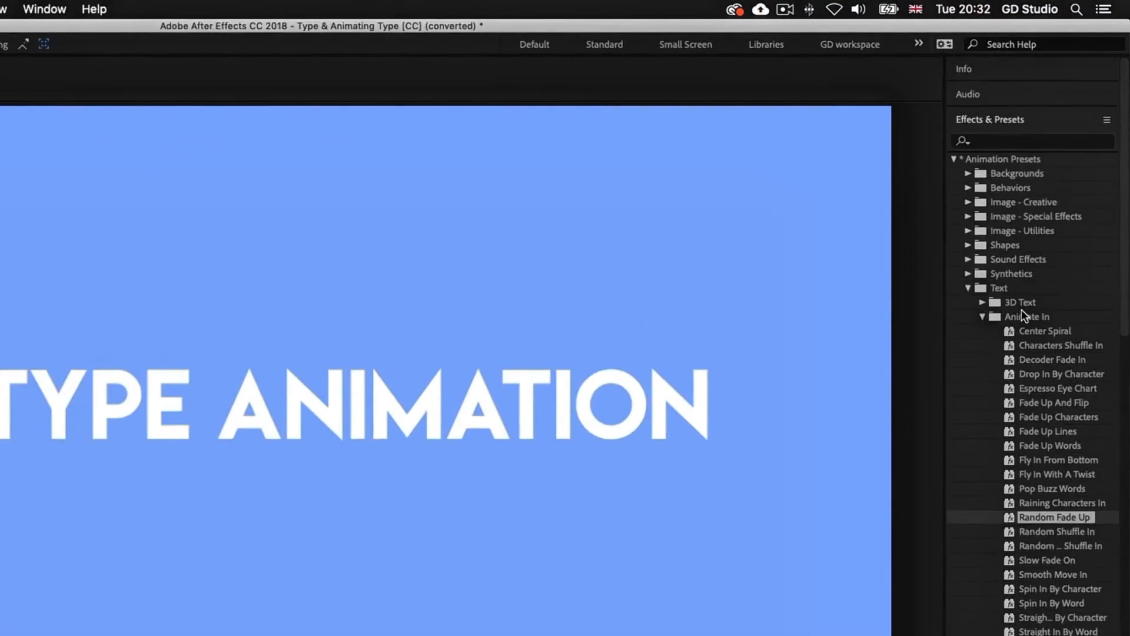
{"action": "left_click", "coordinate": [1028, 221]}
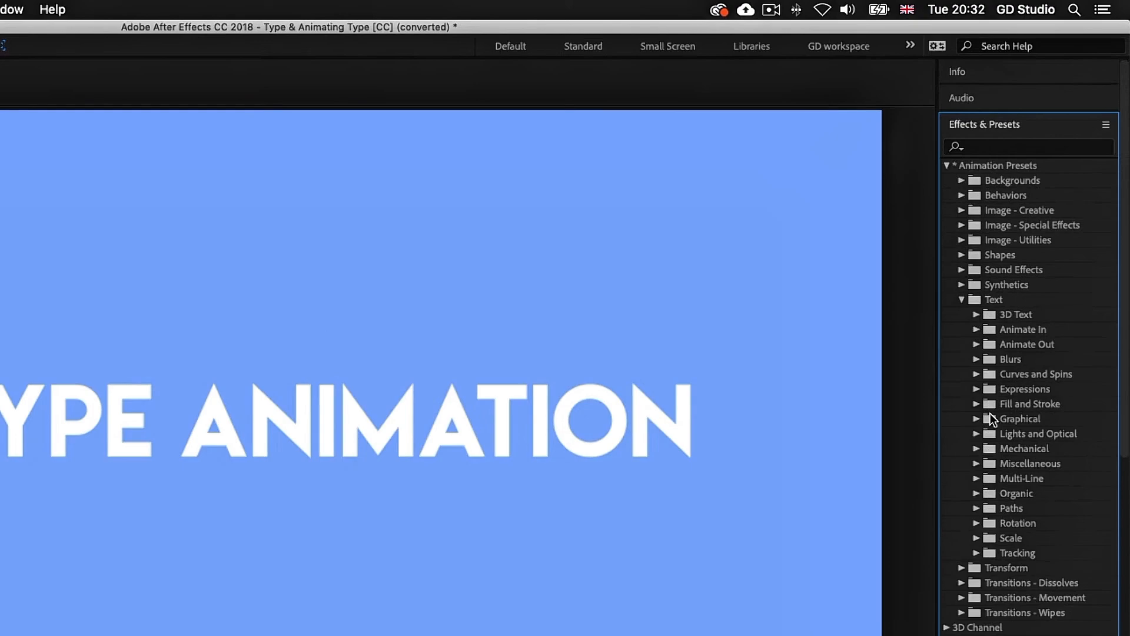
{"action": "left_click", "coordinate": [977, 419]}
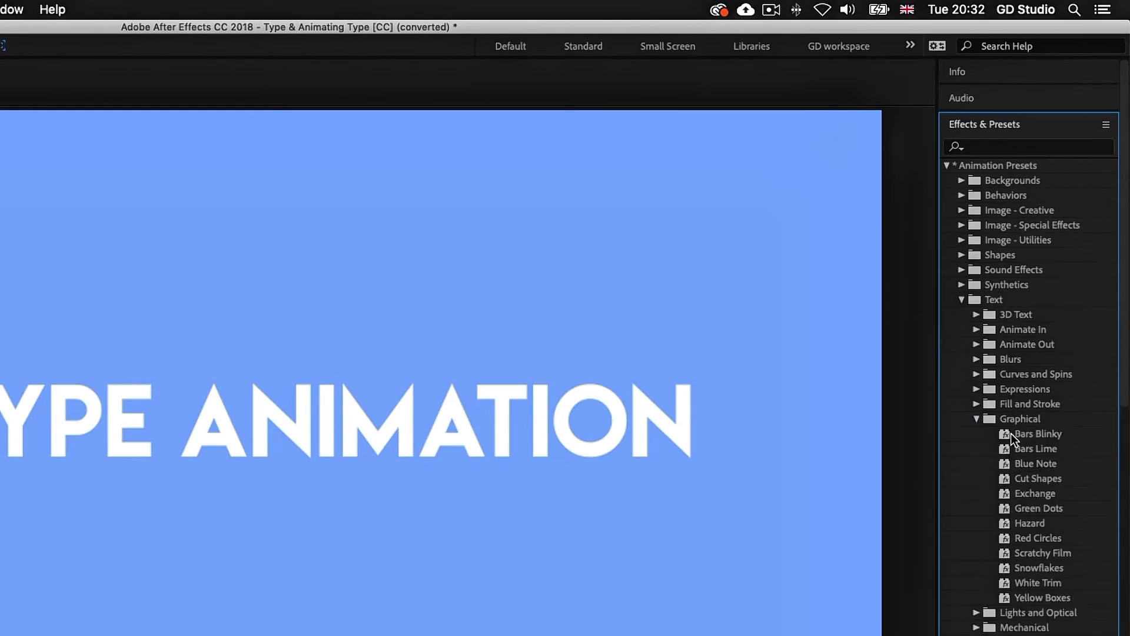
{"action": "left_click", "coordinate": [1046, 582]}
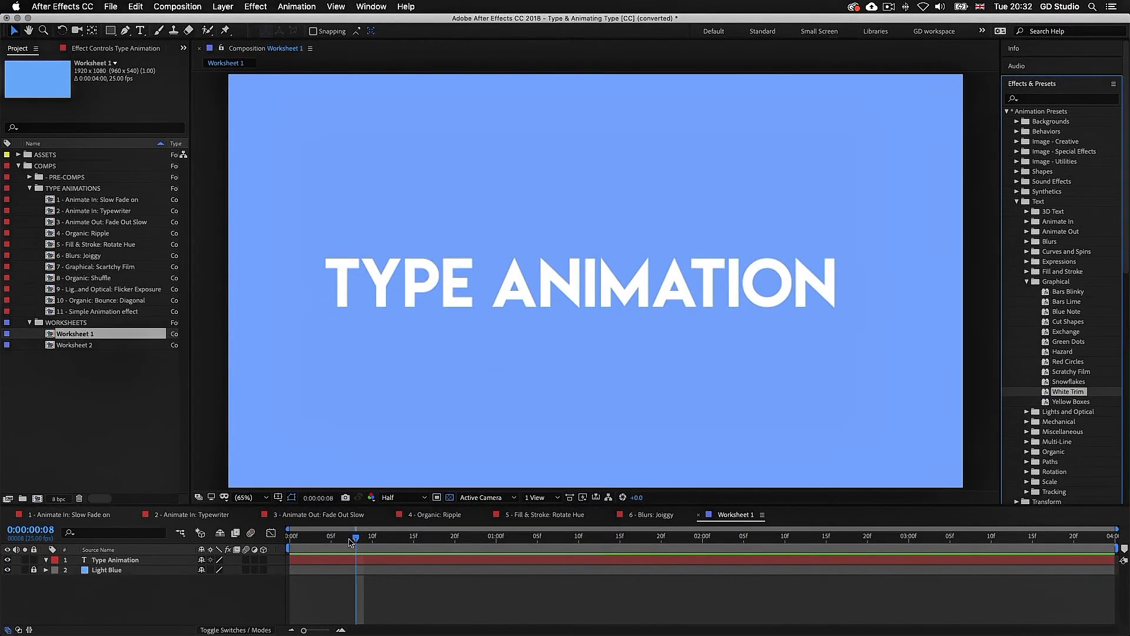
{"action": "left_click_drag", "start_coordinate": [1047, 393], "coordinate": [542, 560]}
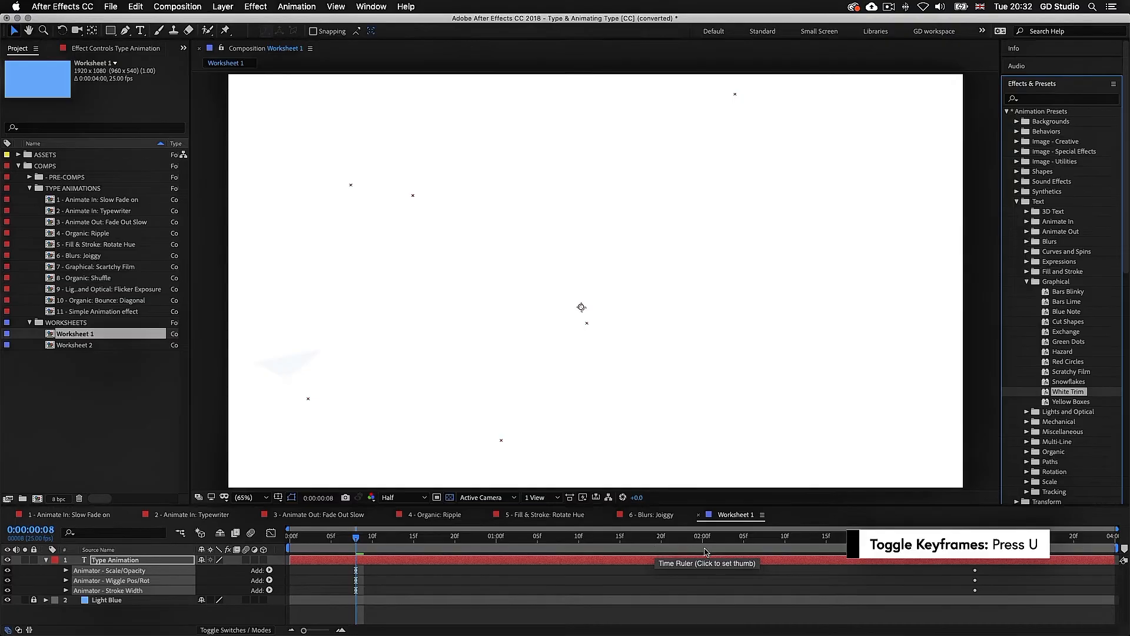
Reveal the Type Animation layer's keyframes in a taller timeline and preview the White Trim animation
{"action": "key", "text": "u"}
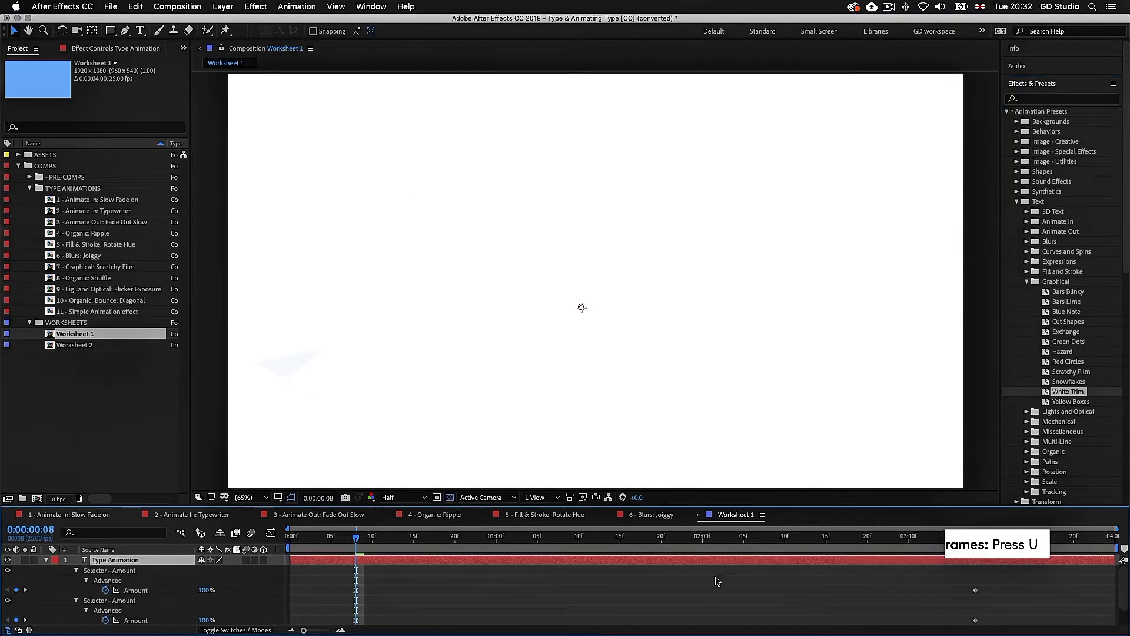
{"action": "mouse_move", "coordinate": [842, 507]}
{"action": "left_mouse_down"}
{"action": "mouse_move", "coordinate": [842, 475]}
{"action": "mouse_move", "coordinate": [837, 484]}
{"action": "left_mouse_up"}
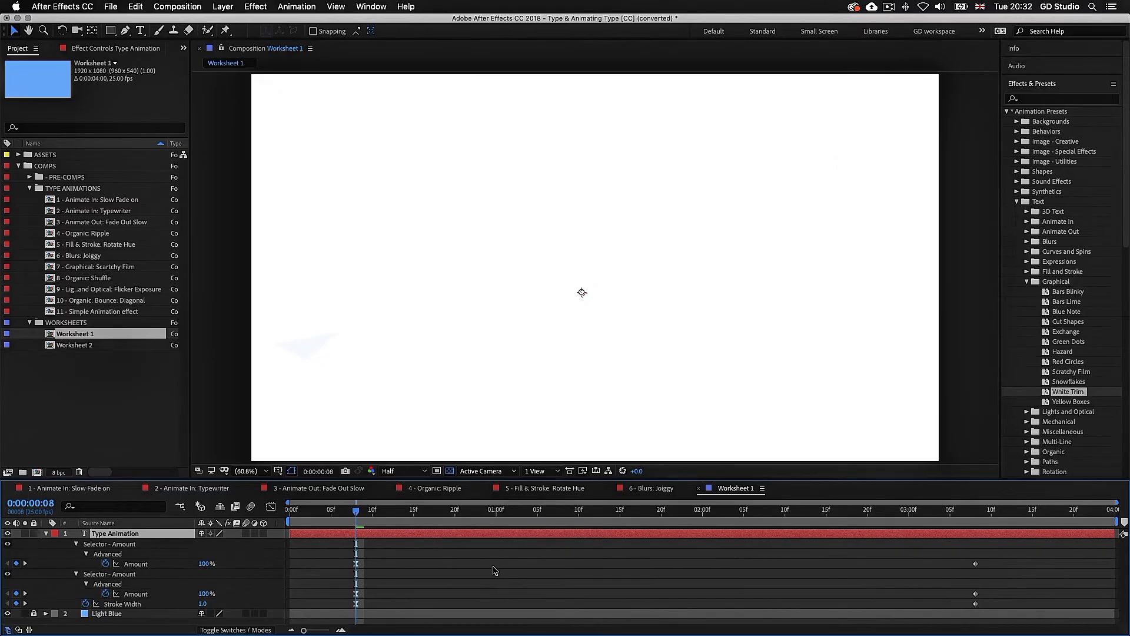
{"action": "key", "text": "space"}
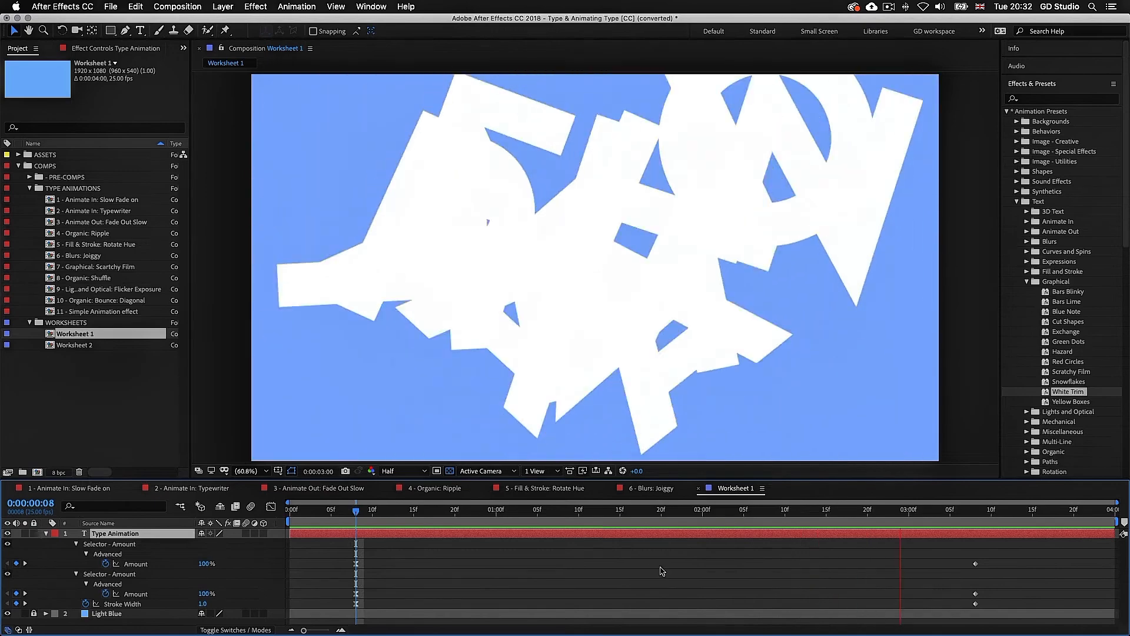
{"action": "key", "text": "space"}
Move the end keyframes of both Amounts and Stroke Width to about 0:00:01:19 and preview from 0:00:00:05
{"action": "left_click_drag", "start_coordinate": [943, 550], "coordinate": [653, 607]}
{"action": "left_click", "coordinate": [332, 516]}
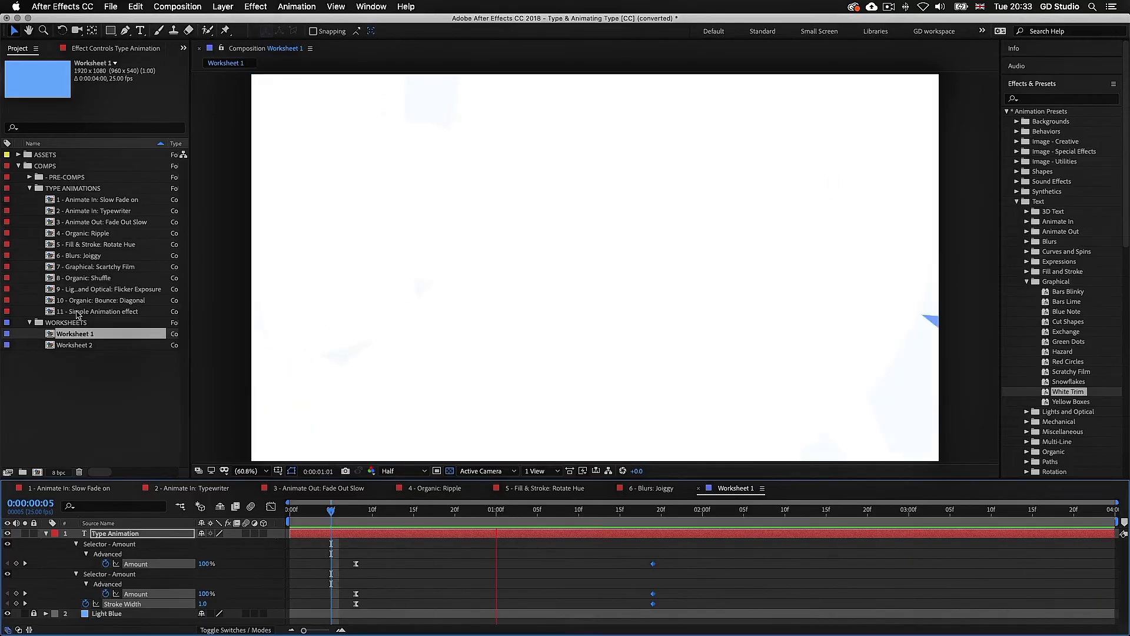
Open the 11 - Simple Animation effect composition and play its text animations from the start
{"action": "double_click", "coordinate": [77, 312]}
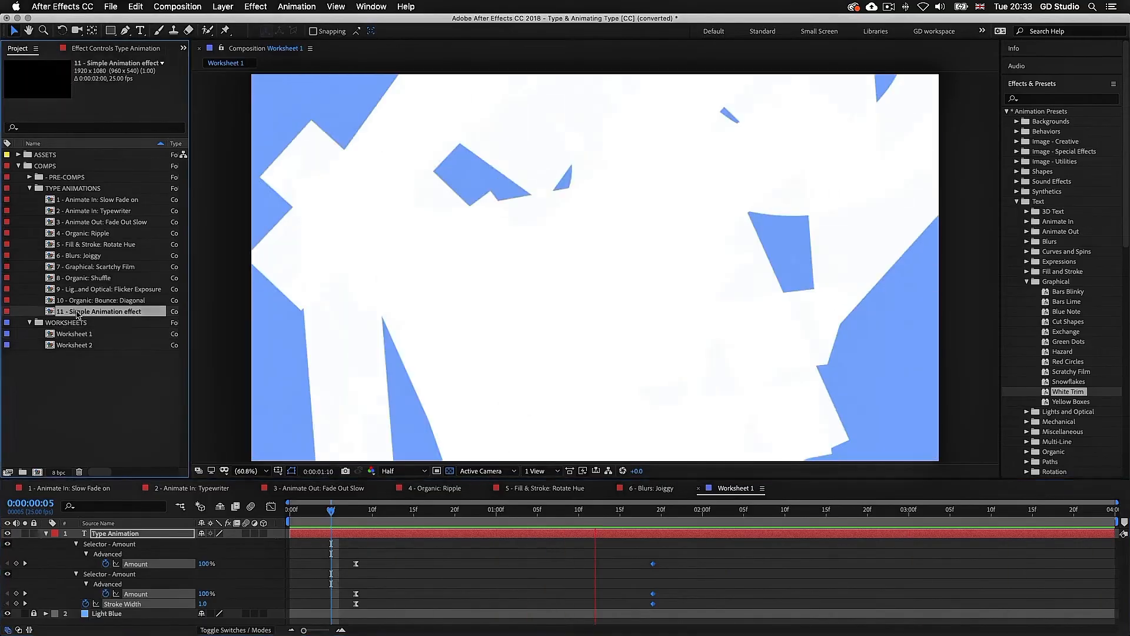
{"action": "left_click", "coordinate": [827, 531]}
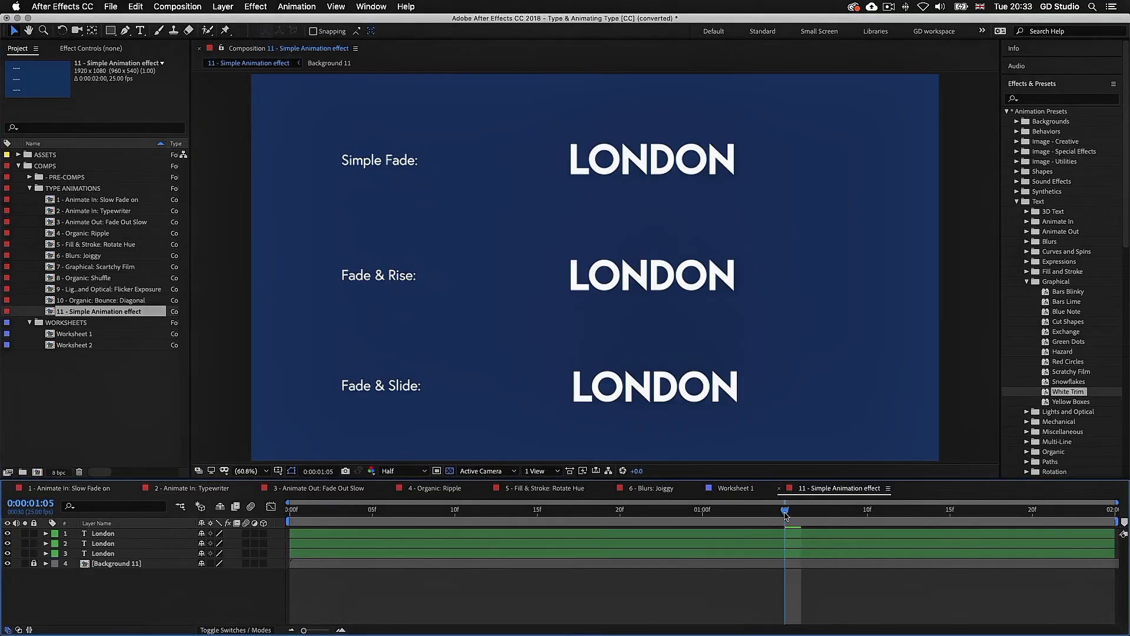
{"action": "left_click_drag", "start_coordinate": [786, 516], "coordinate": [289, 516]}
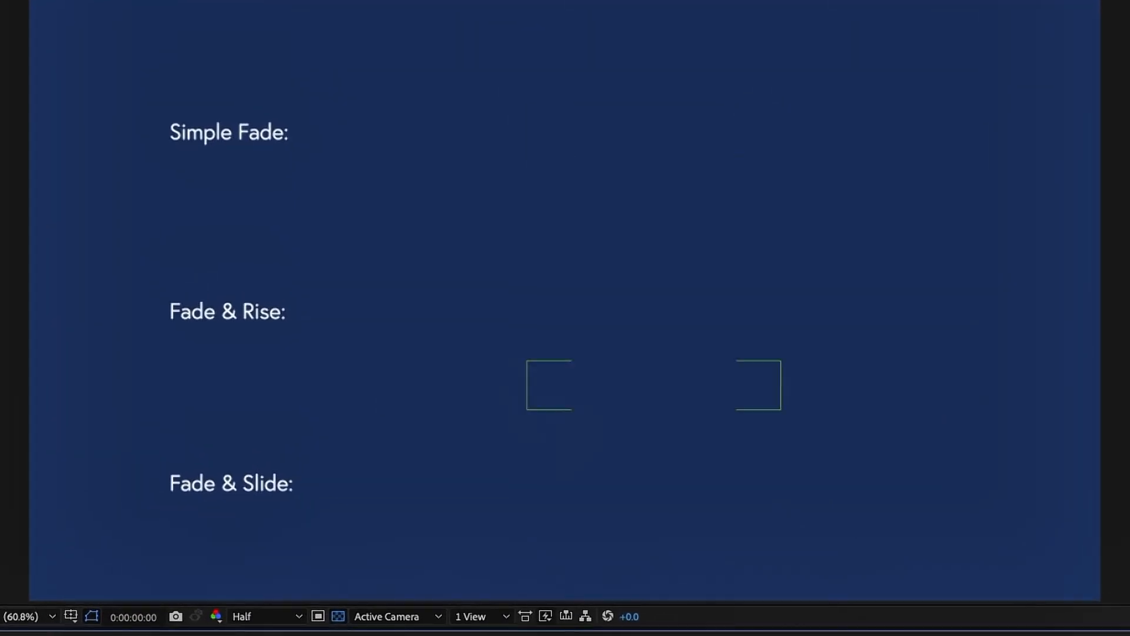
{"action": "key", "text": "space"}
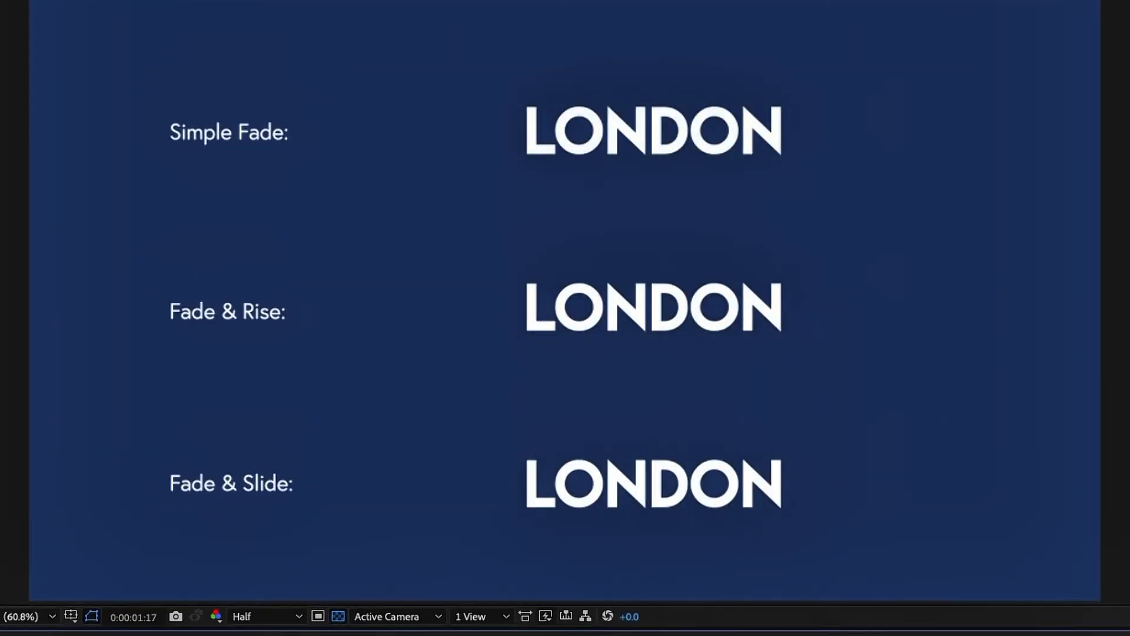